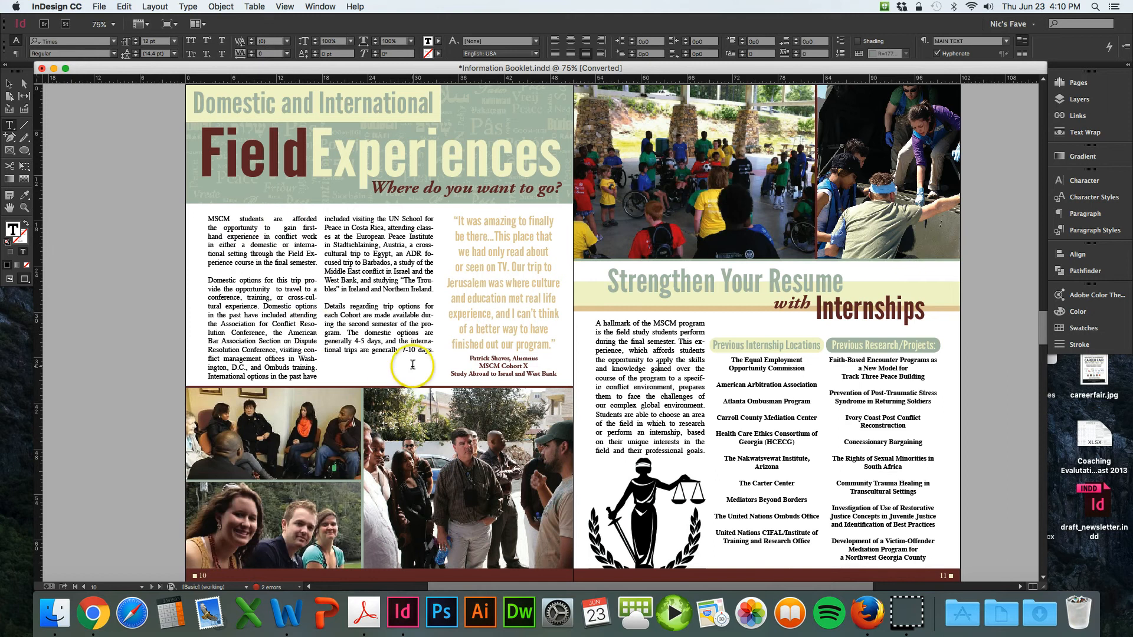
- Select the body text in both Field Experiences columns and turn off hyphenation for it
{"action": "left_click", "coordinate": [211, 222]}
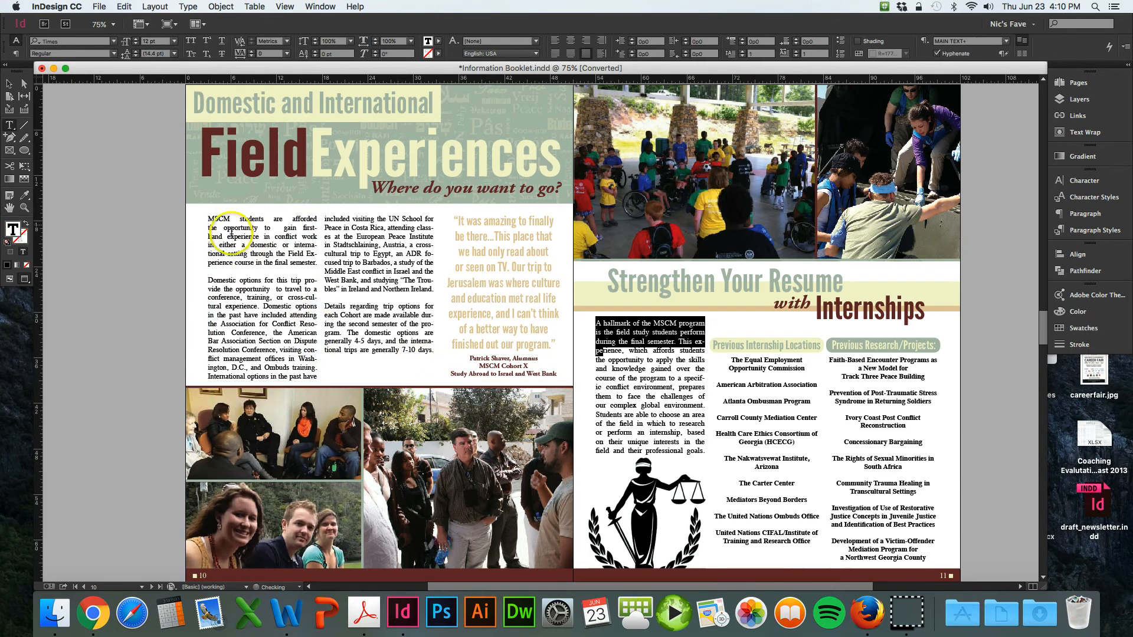
{"action": "left_click_drag", "start_coordinate": [207, 219], "coordinate": [440, 357]}
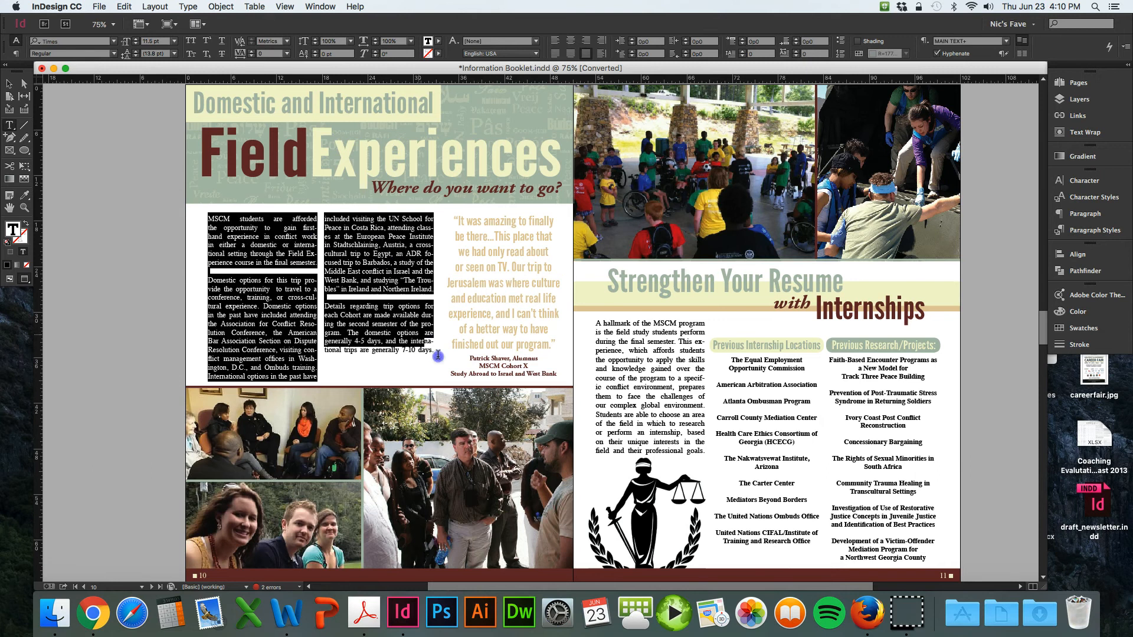
{"action": "left_click", "coordinate": [1085, 214]}
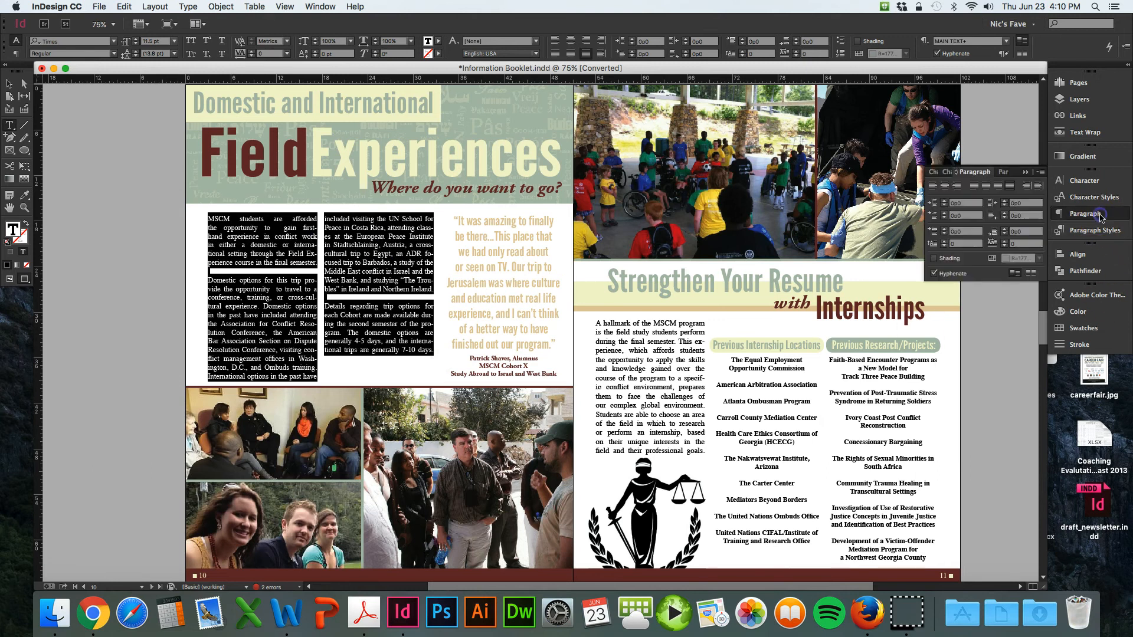
{"action": "left_click", "coordinate": [933, 276]}
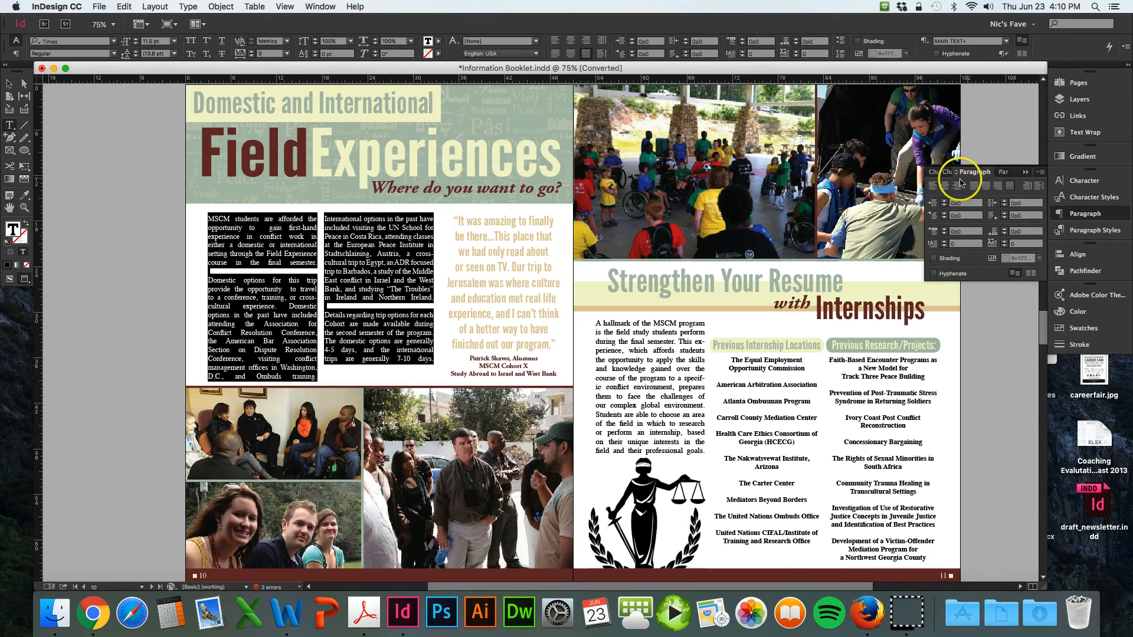
- Align the selected Field Experiences paragraphs left, trying justification briefly before returning to left alignment
{"action": "left_click", "coordinate": [932, 188]}
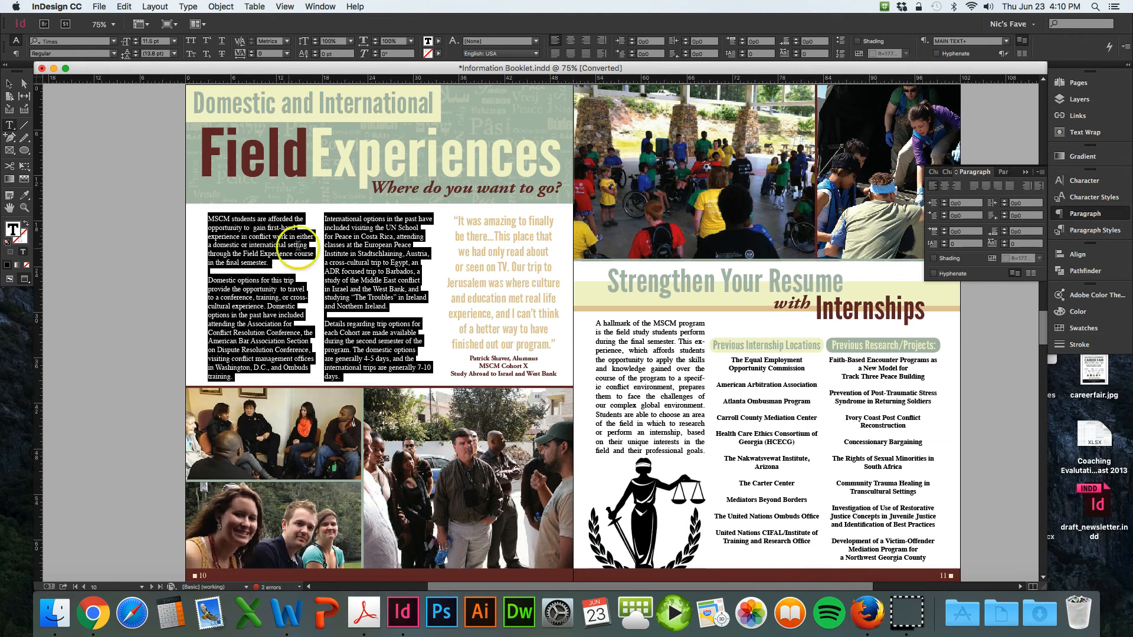
{"action": "left_click", "coordinate": [1008, 188]}
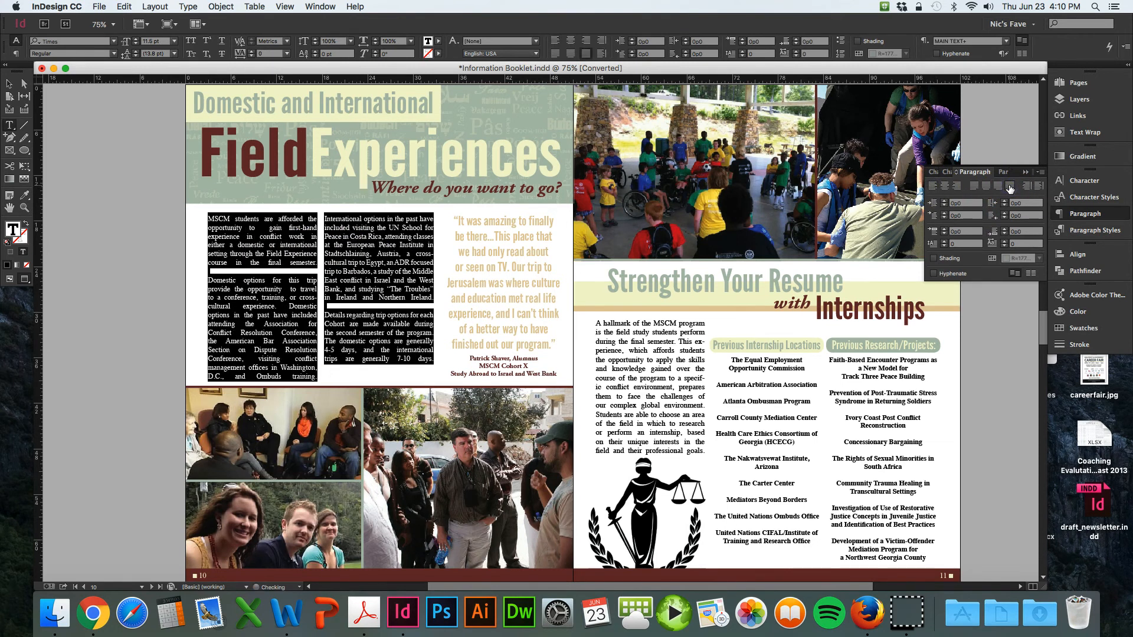
{"action": "left_click", "coordinate": [933, 187]}
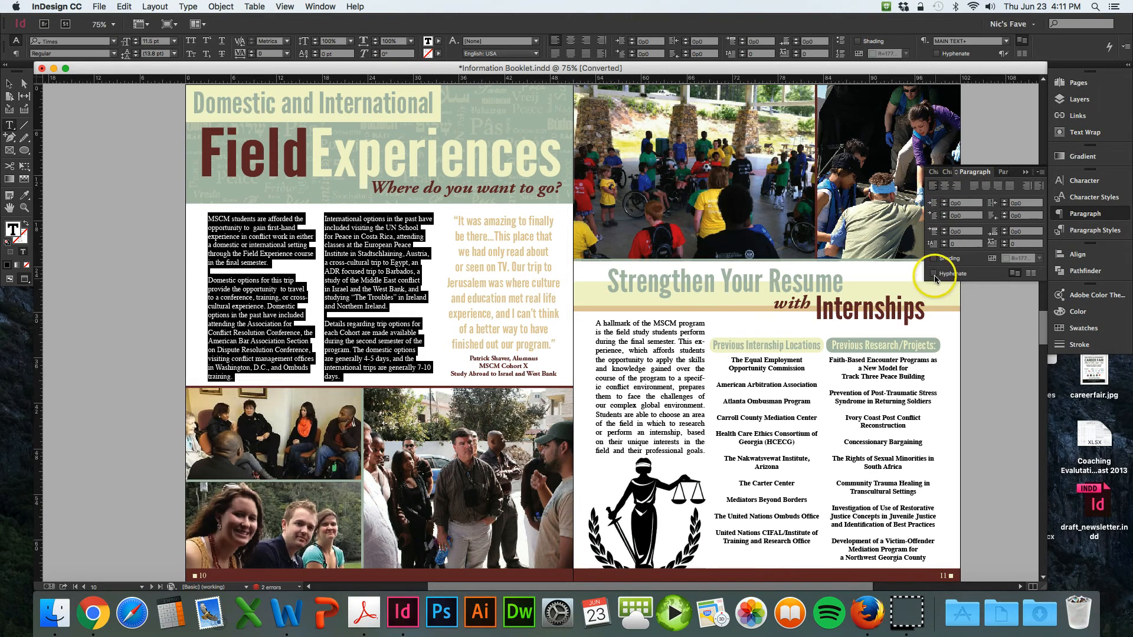
{"action": "left_click", "coordinate": [1025, 172]}
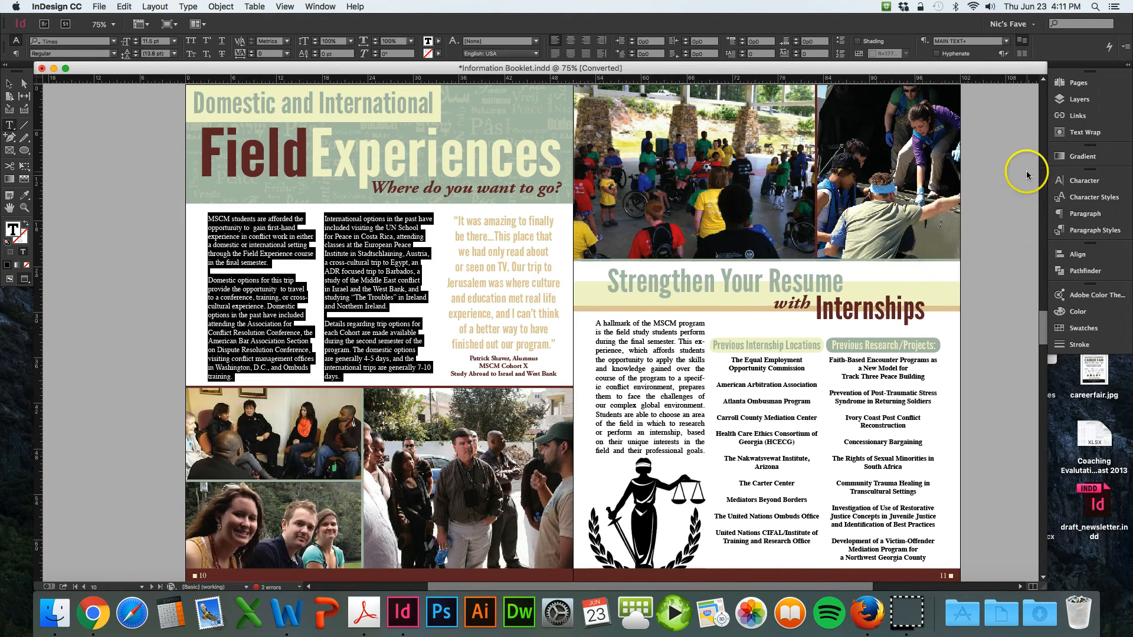
- Select the internships introduction paragraph, turn off its hyphenation and align it left
{"action": "left_click", "coordinate": [706, 452]}
{"action": "left_click_drag", "start_coordinate": [706, 452], "coordinate": [589, 320]}
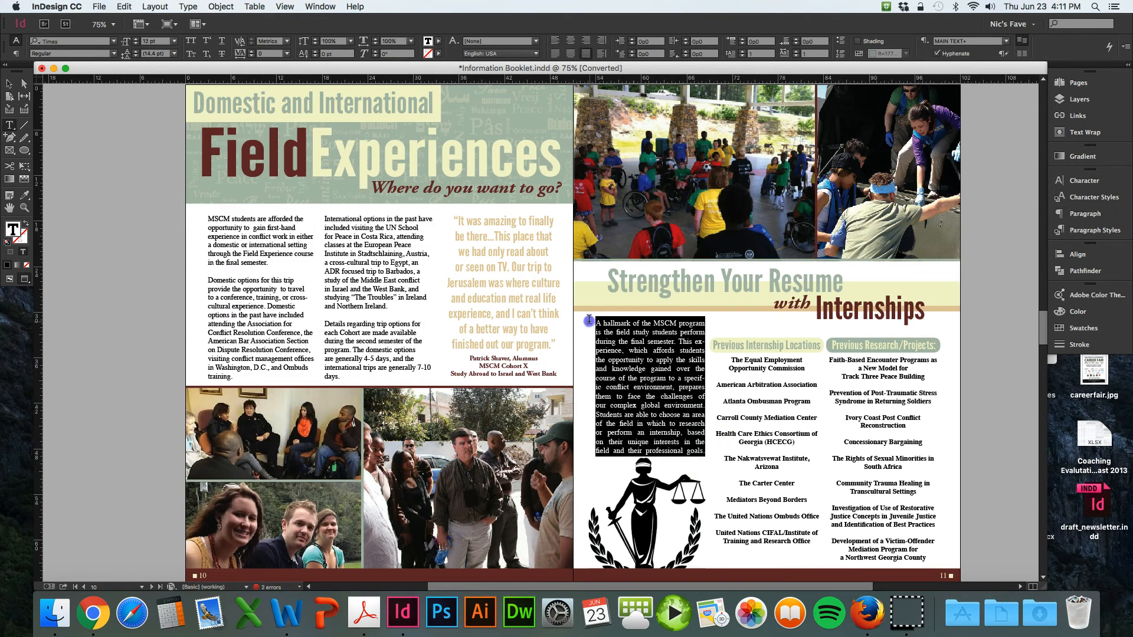
{"action": "left_click", "coordinate": [1111, 215]}
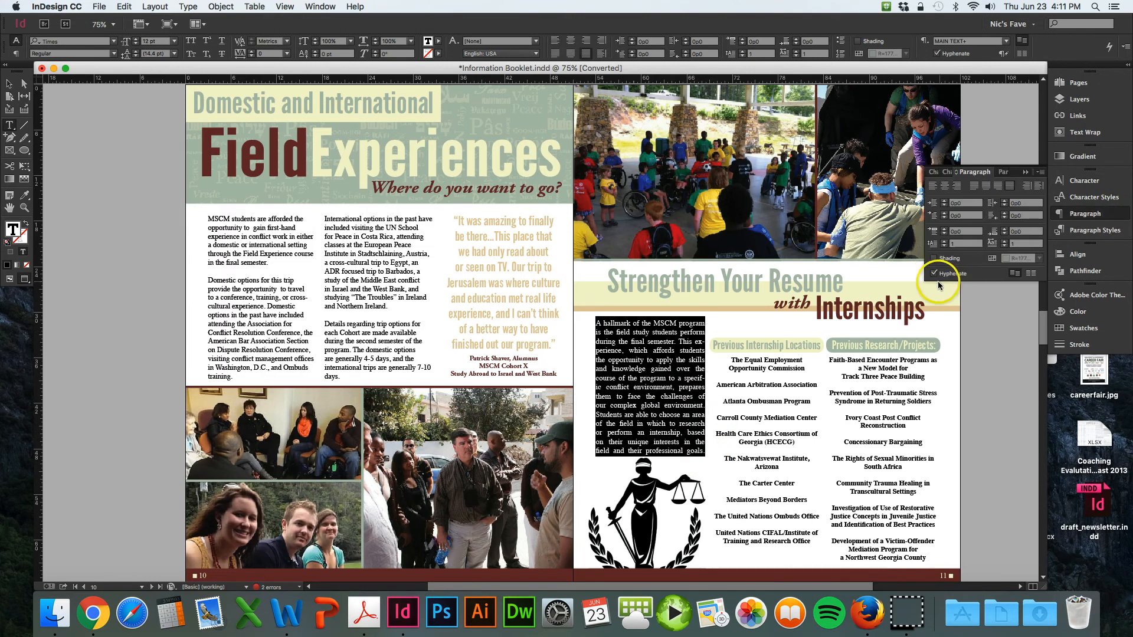
{"action": "left_click", "coordinate": [934, 273]}
{"action": "left_click", "coordinate": [935, 187]}
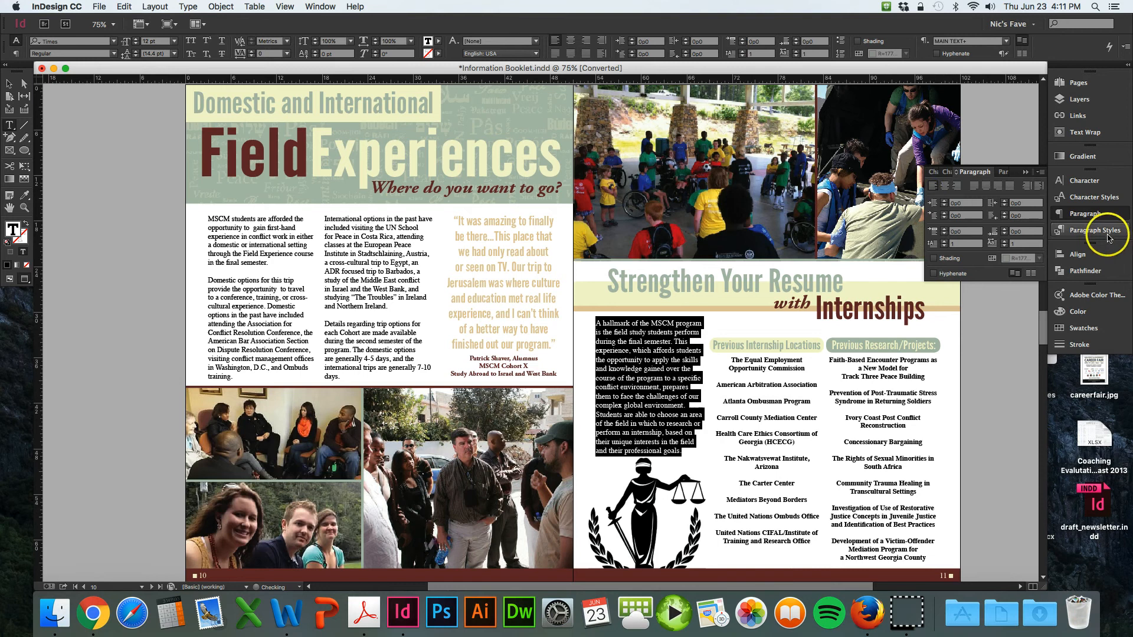
{"action": "left_click", "coordinate": [1025, 173]}
- Select the first Field Experiences paragraph and try drop caps of different line heights on it
{"action": "left_click", "coordinate": [321, 253]}
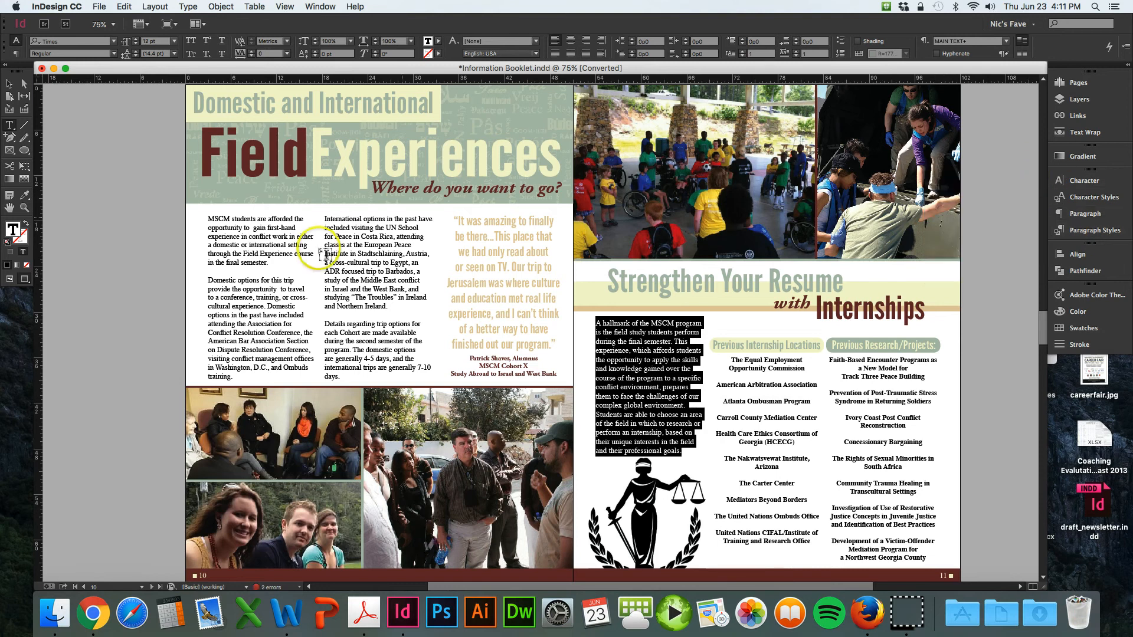
{"action": "left_click", "coordinate": [209, 218]}
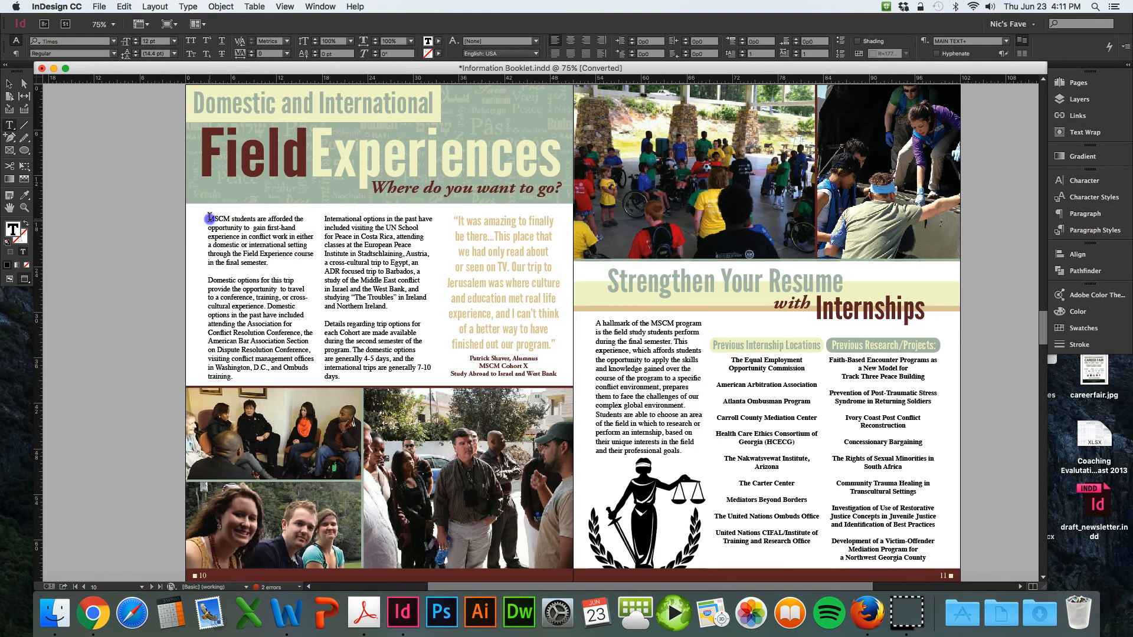
{"action": "left_click", "coordinate": [220, 223]}
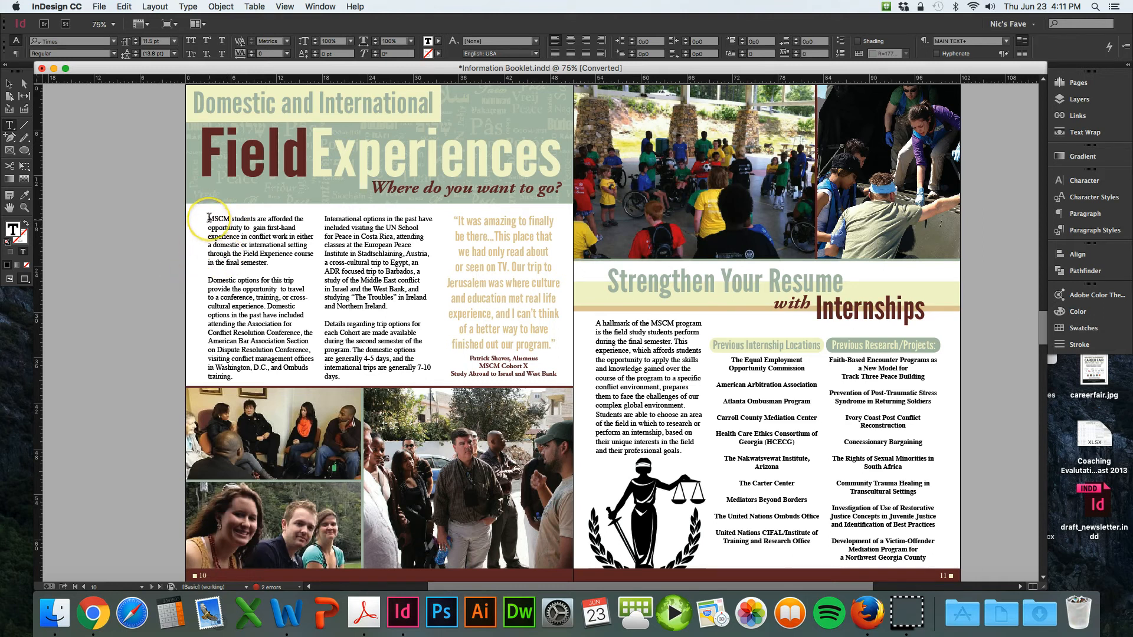
{"action": "left_click", "coordinate": [209, 218]}
{"action": "left_click_drag", "start_coordinate": [209, 217], "coordinate": [273, 265]}
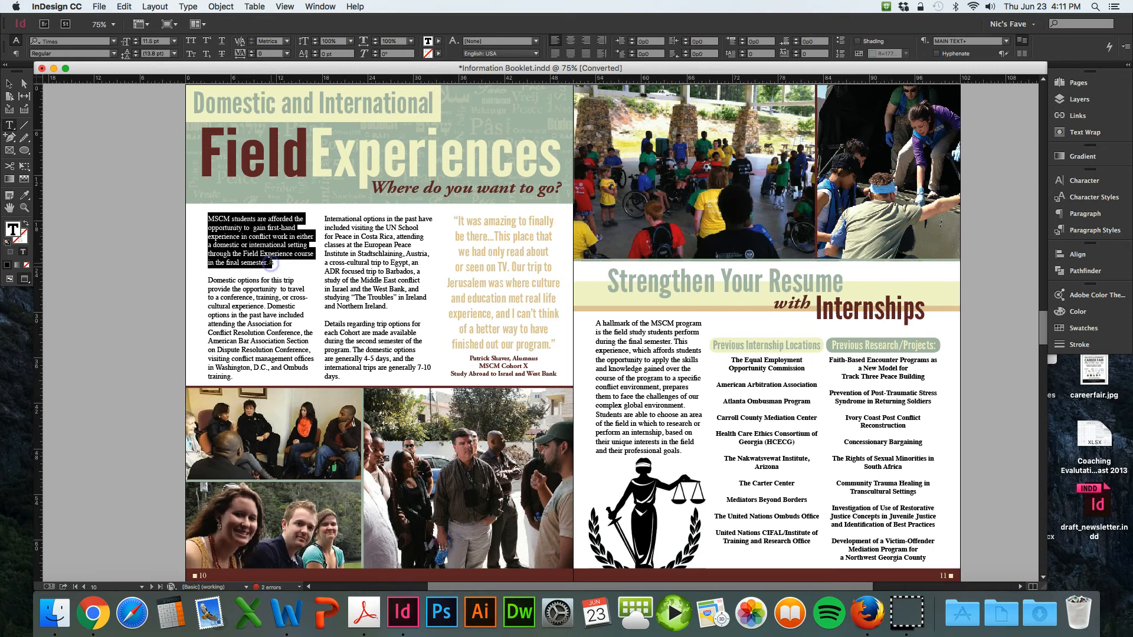
{"action": "left_click", "coordinate": [270, 262]}
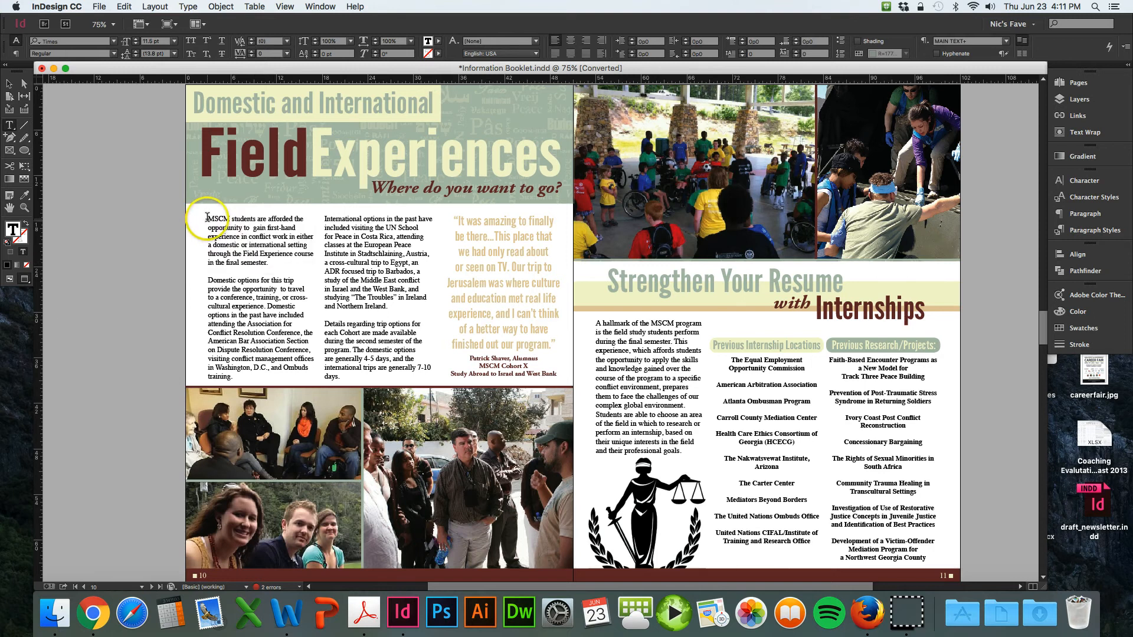
{"action": "left_click_drag", "start_coordinate": [208, 218], "coordinate": [281, 263]}
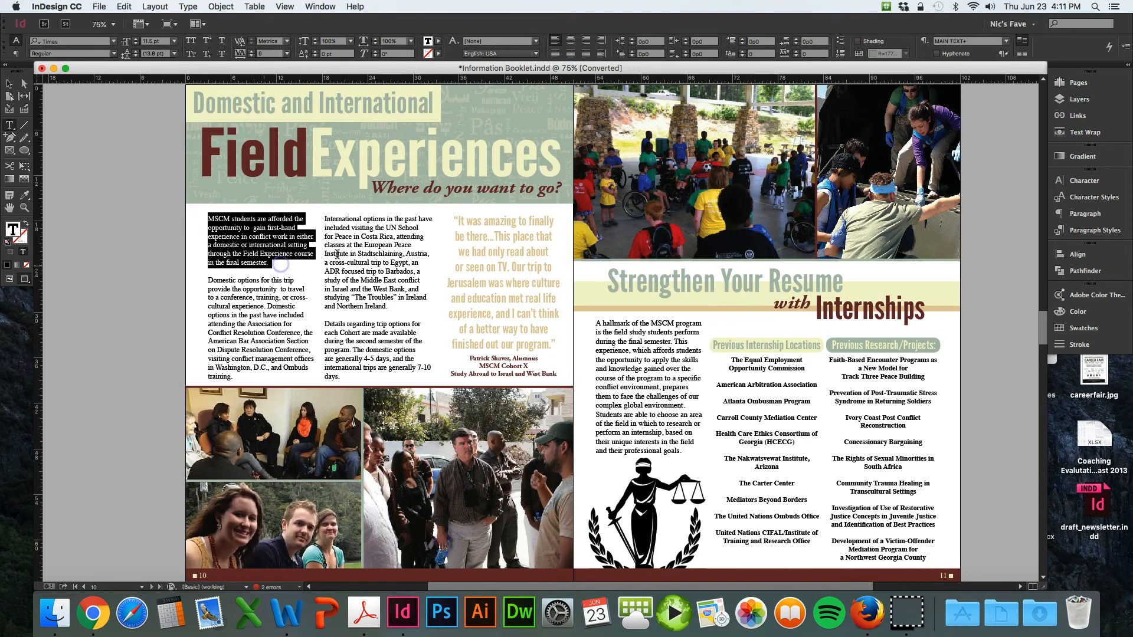
{"action": "left_click", "coordinate": [1099, 216]}
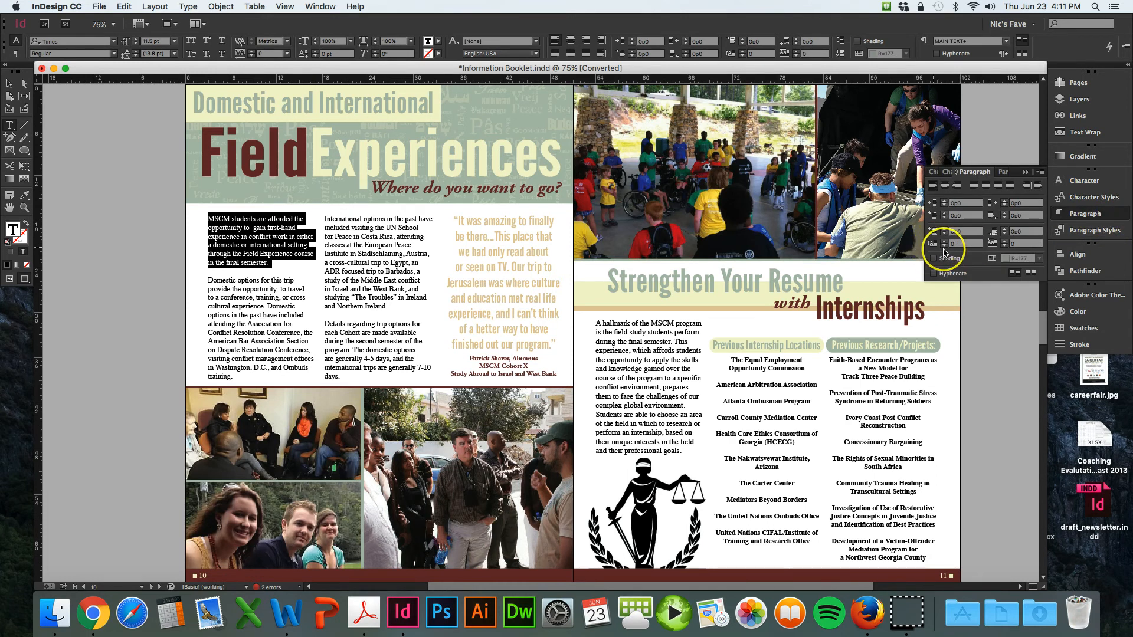
{"action": "left_click", "coordinate": [944, 241]}
{"action": "left_click", "coordinate": [944, 241]}
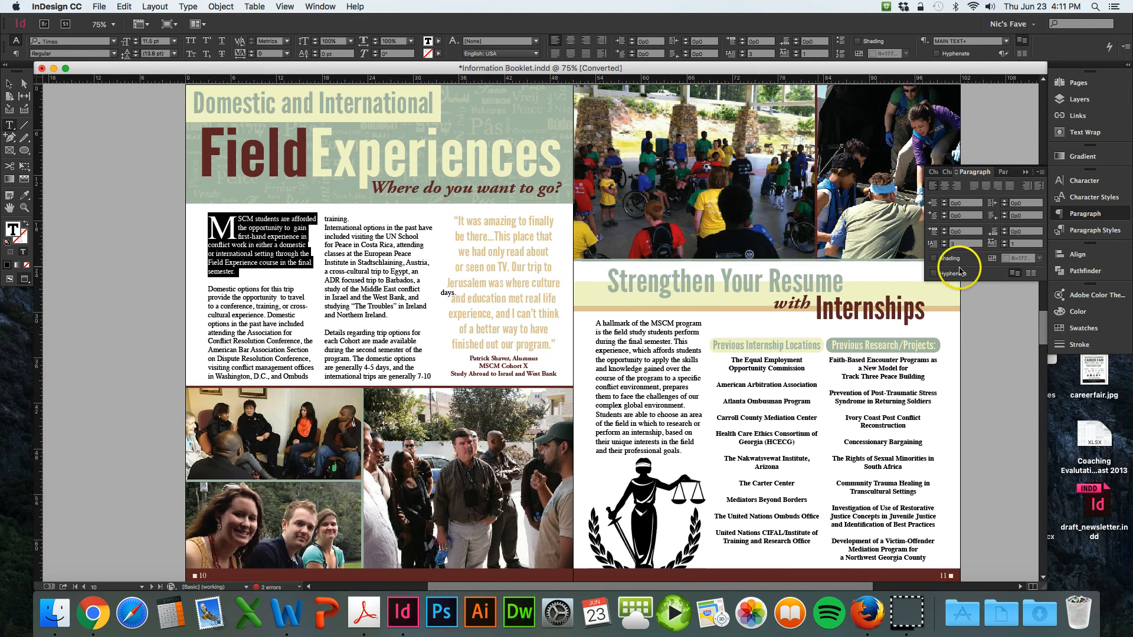
{"action": "left_click", "coordinate": [944, 245]}
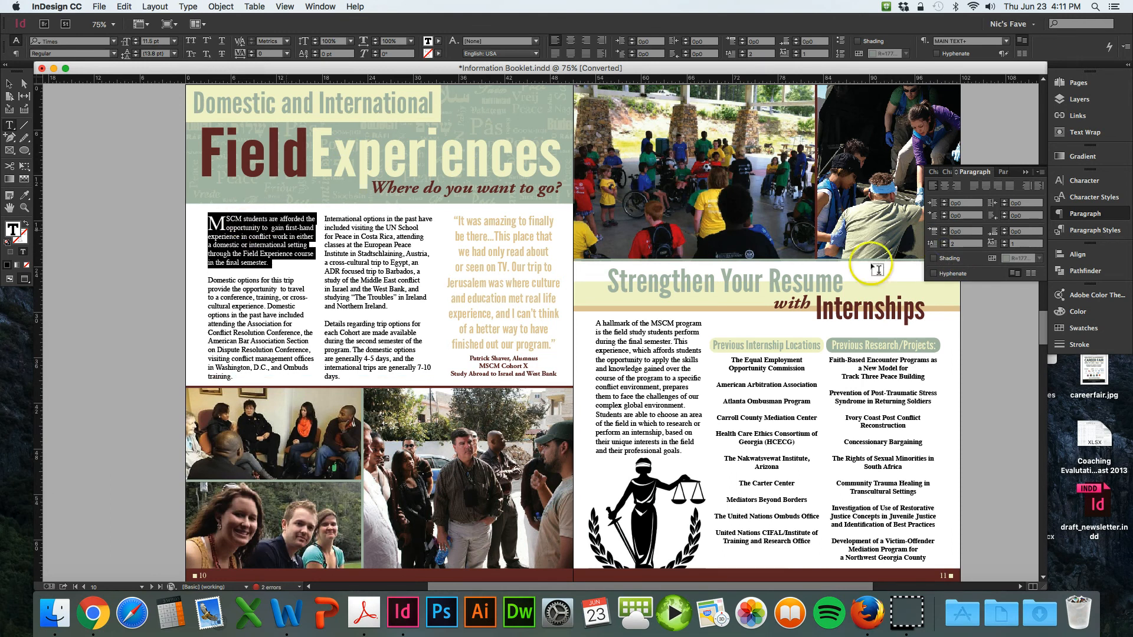
{"action": "left_click", "coordinate": [945, 241]}
{"action": "left_click", "coordinate": [944, 242]}
{"action": "left_click", "coordinate": [945, 241]}
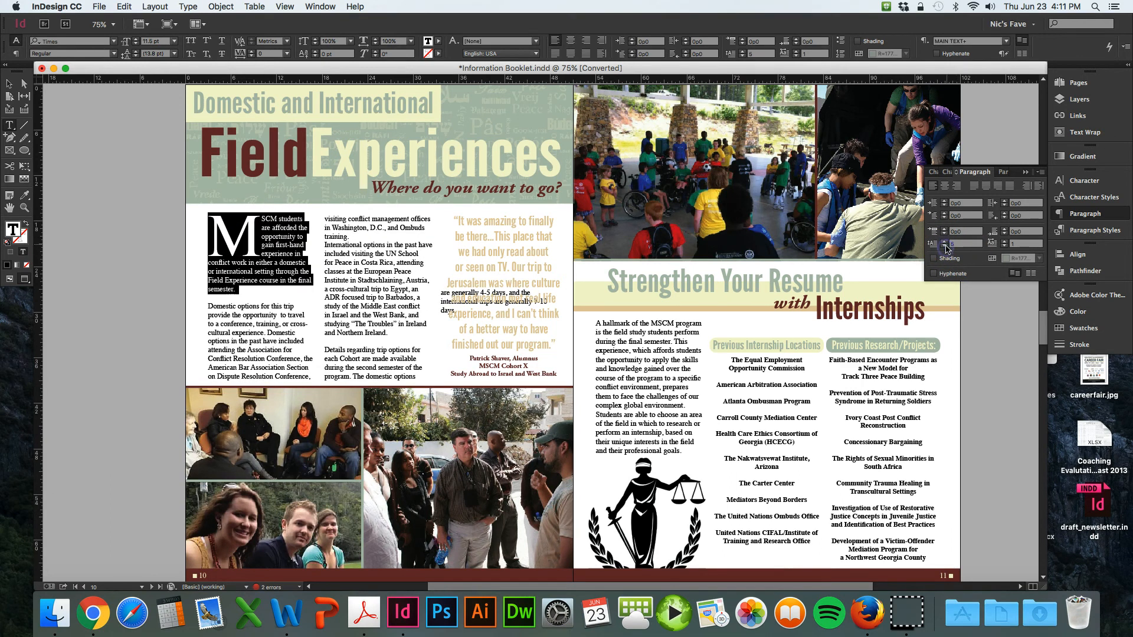
{"action": "left_click", "coordinate": [945, 247]}
{"action": "left_click", "coordinate": [944, 247]}
{"action": "left_click", "coordinate": [944, 246]}
{"action": "left_click", "coordinate": [944, 246]}
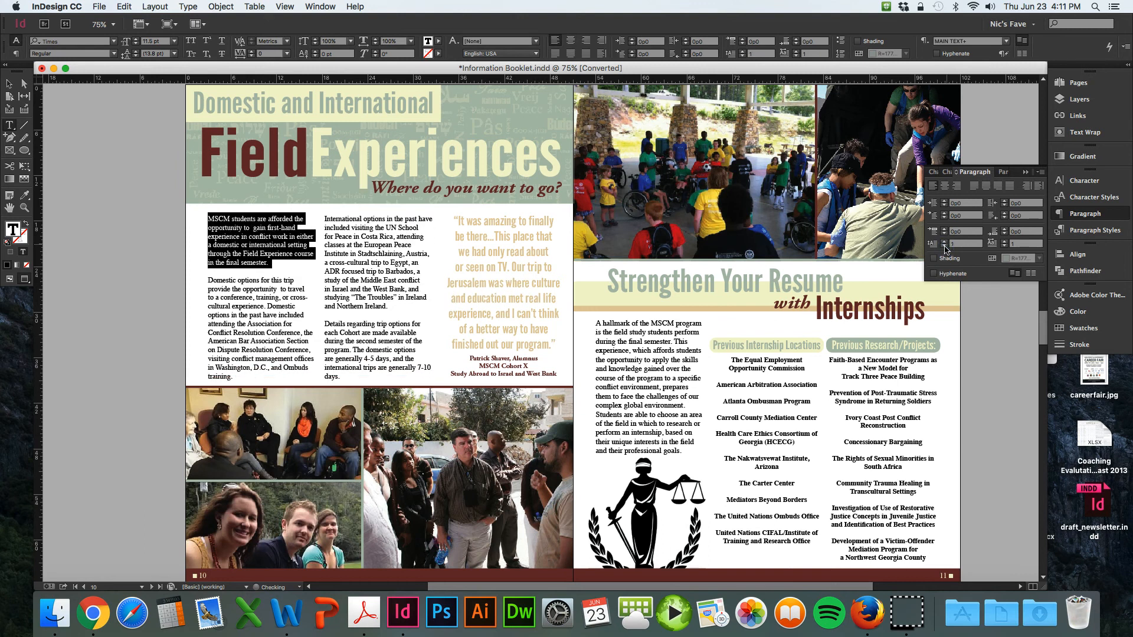
{"action": "left_click", "coordinate": [945, 241]}
{"action": "left_click", "coordinate": [945, 242]}
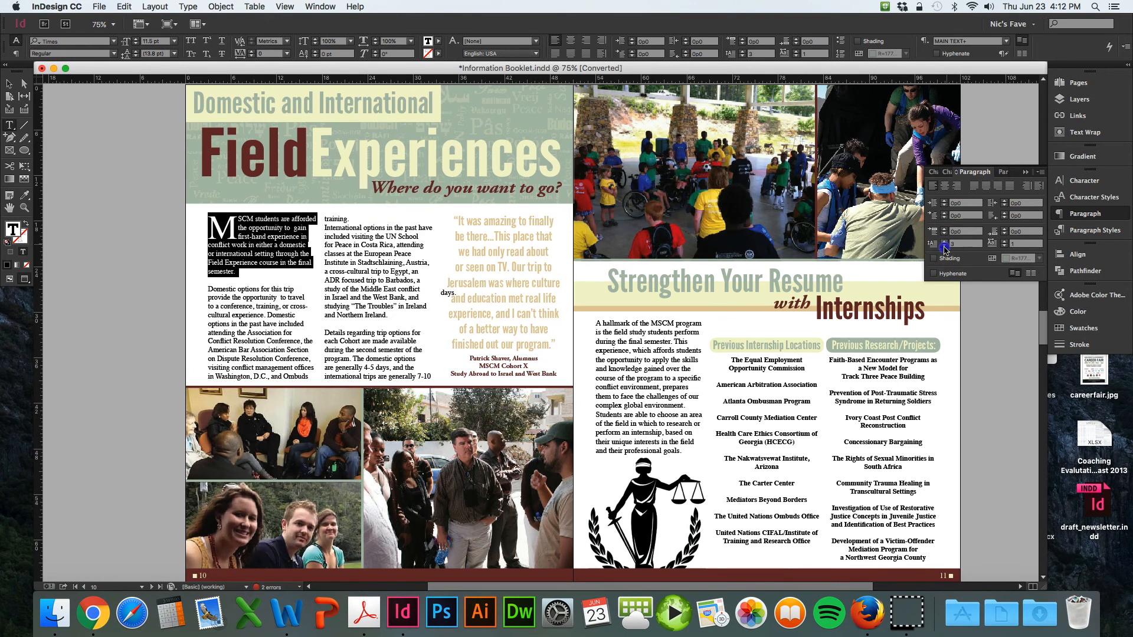
{"action": "left_click", "coordinate": [944, 247]}
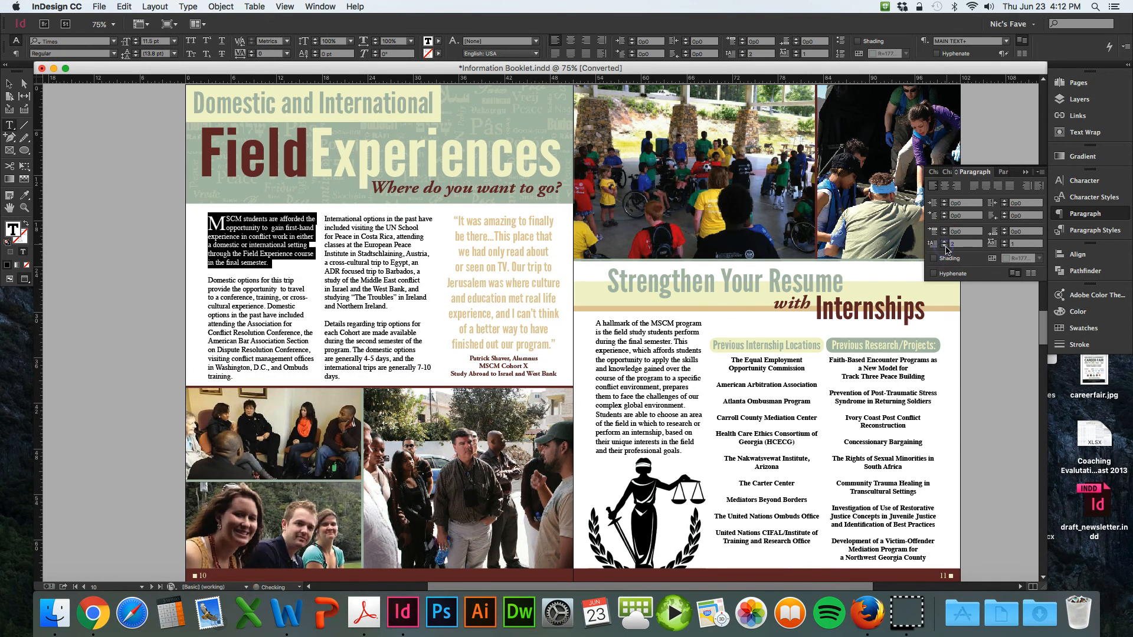
- Select all paragraphs in both Field Experiences columns and apply a drop cap to each
{"action": "left_click", "coordinate": [301, 350]}
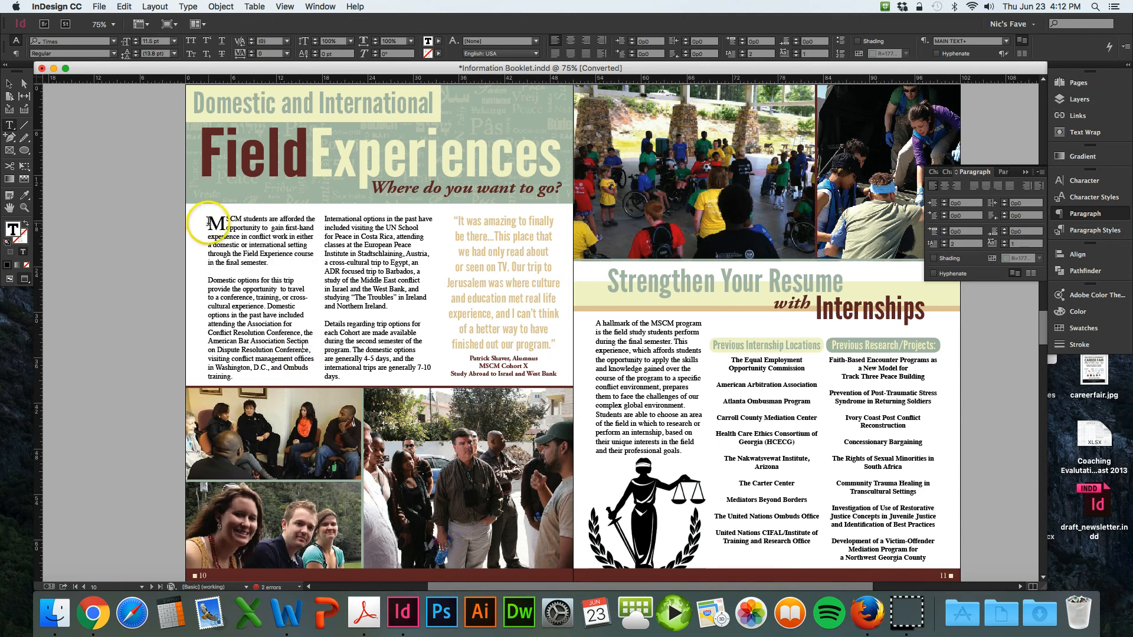
{"action": "left_click_drag", "start_coordinate": [209, 222], "coordinate": [401, 373]}
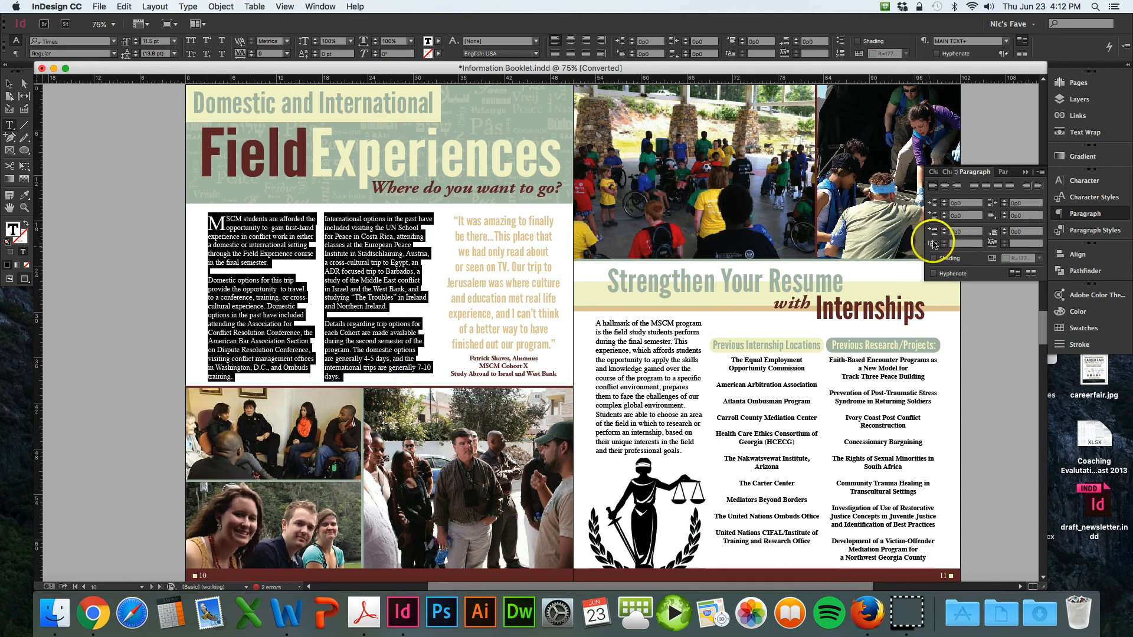
{"action": "left_click", "coordinate": [955, 244]}
{"action": "key", "text": "Return"}
{"action": "left_click", "coordinate": [943, 241]}
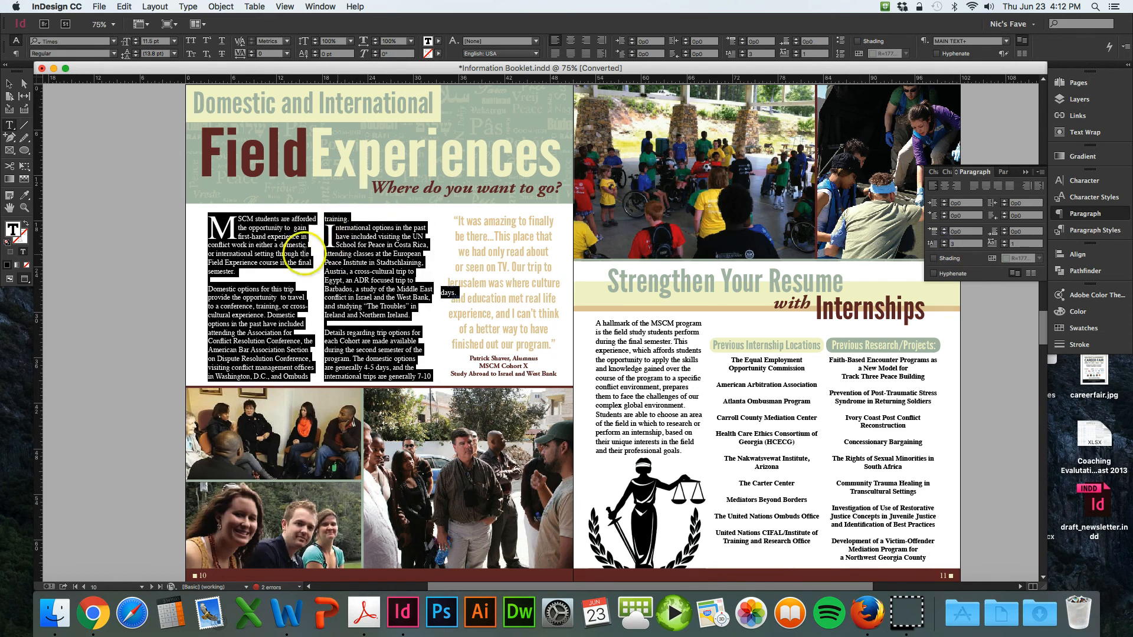
{"action": "left_click", "coordinate": [943, 246]}
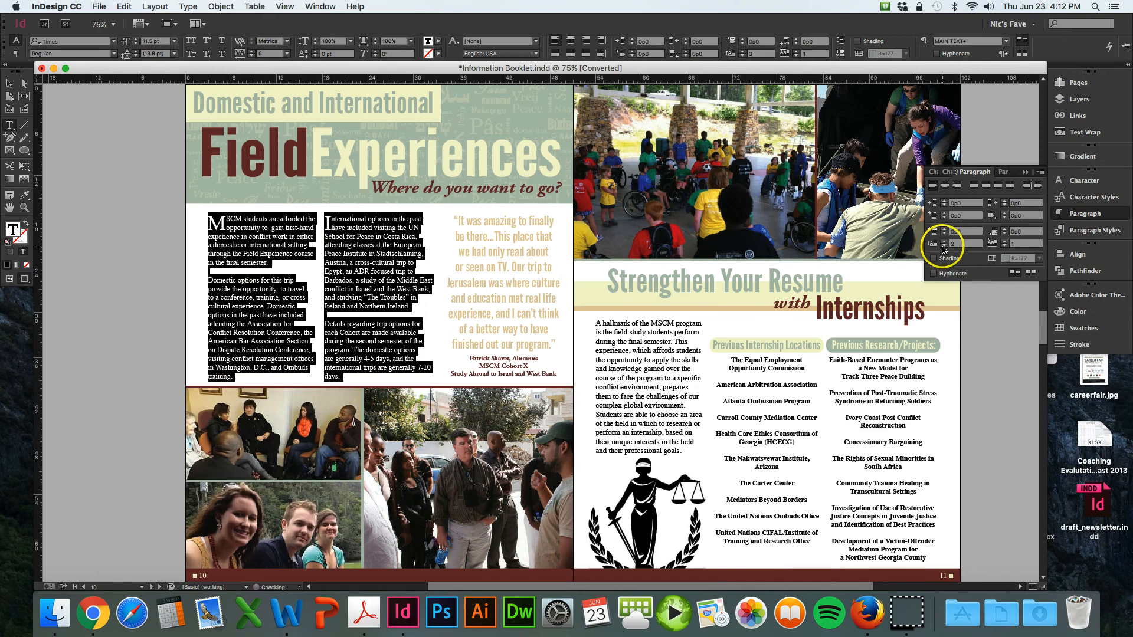
- Remove the empty line between the first and second paragraphs in the first column
{"action": "left_click", "coordinate": [209, 279]}
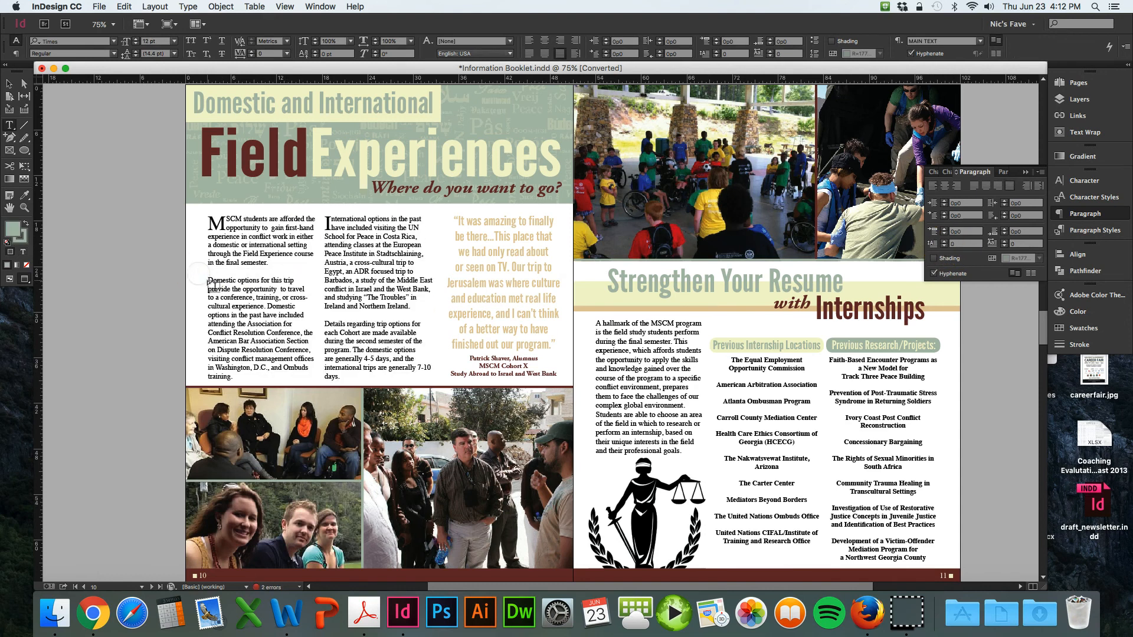
{"action": "double_click", "coordinate": [208, 280]}
{"action": "key", "text": "Left"}
{"action": "key", "text": "BackSpace"}
{"action": "key", "text": "BackSpace"}
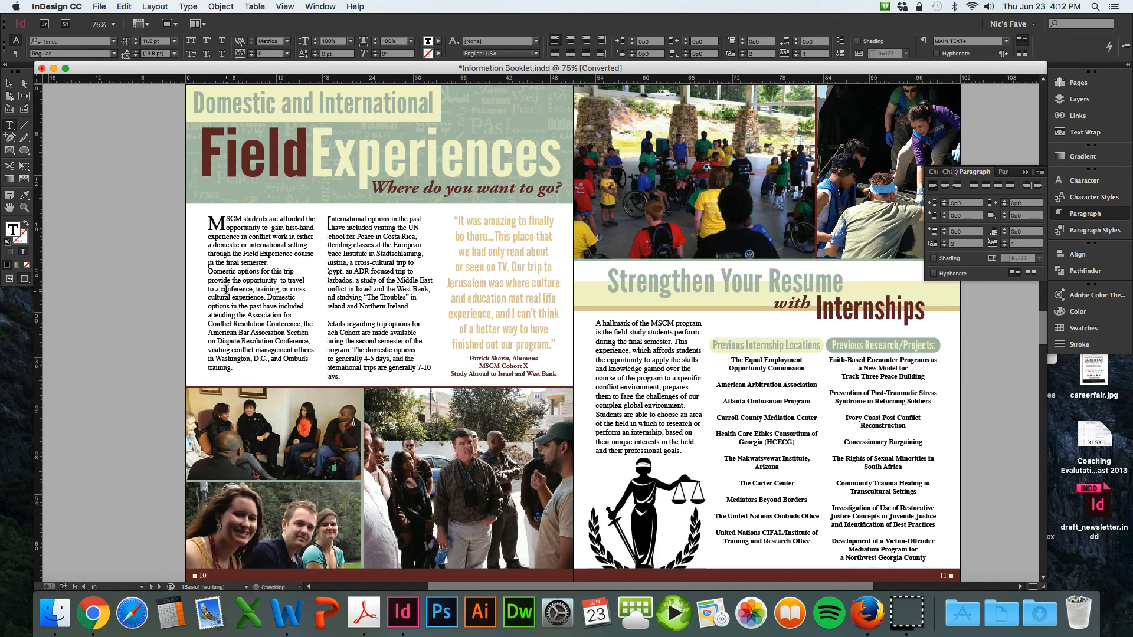
{"action": "key", "text": "Return"}
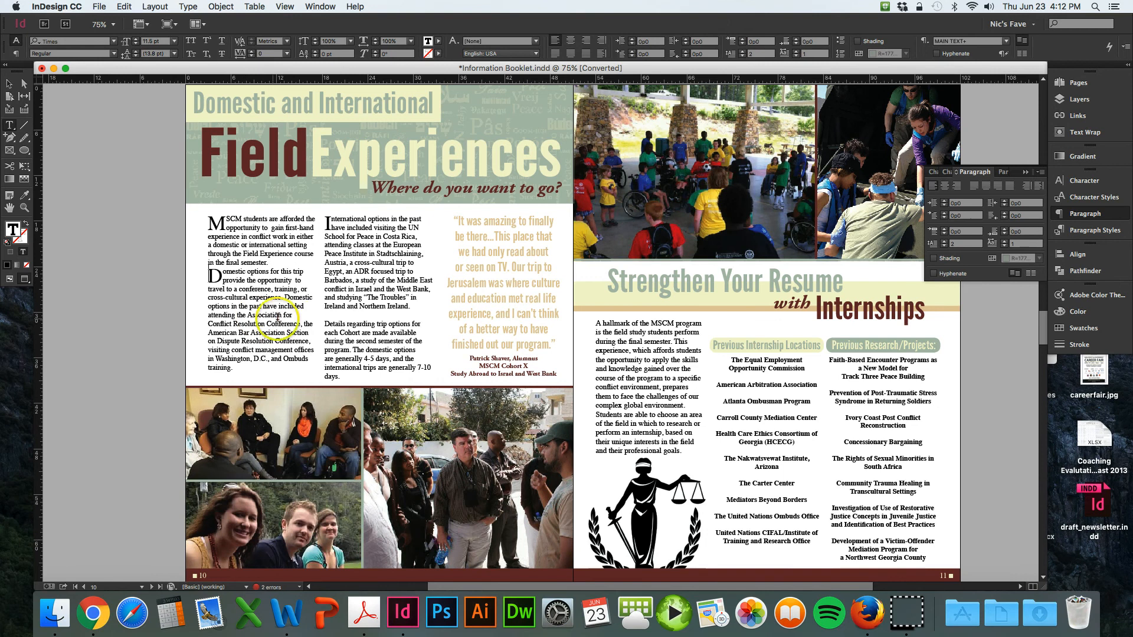
{"action": "key", "text": "BackSpace"}
{"action": "key", "text": "Return"}
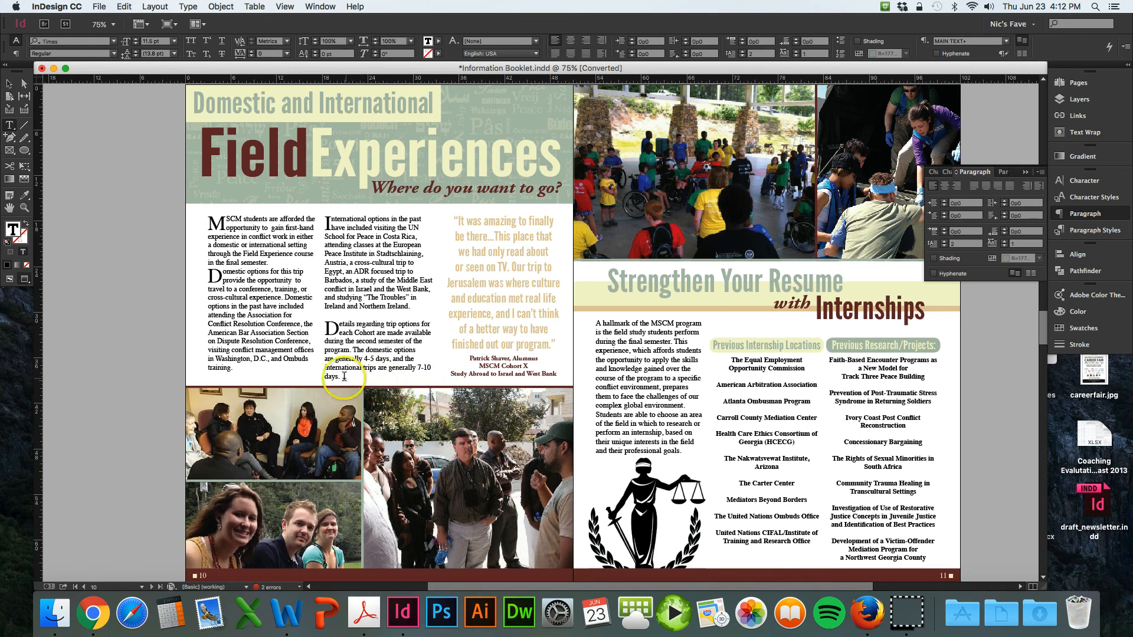
- Select all Field Experiences body text and set its drop cap lines to 0
{"action": "left_click_drag", "start_coordinate": [345, 377], "coordinate": [190, 217]}
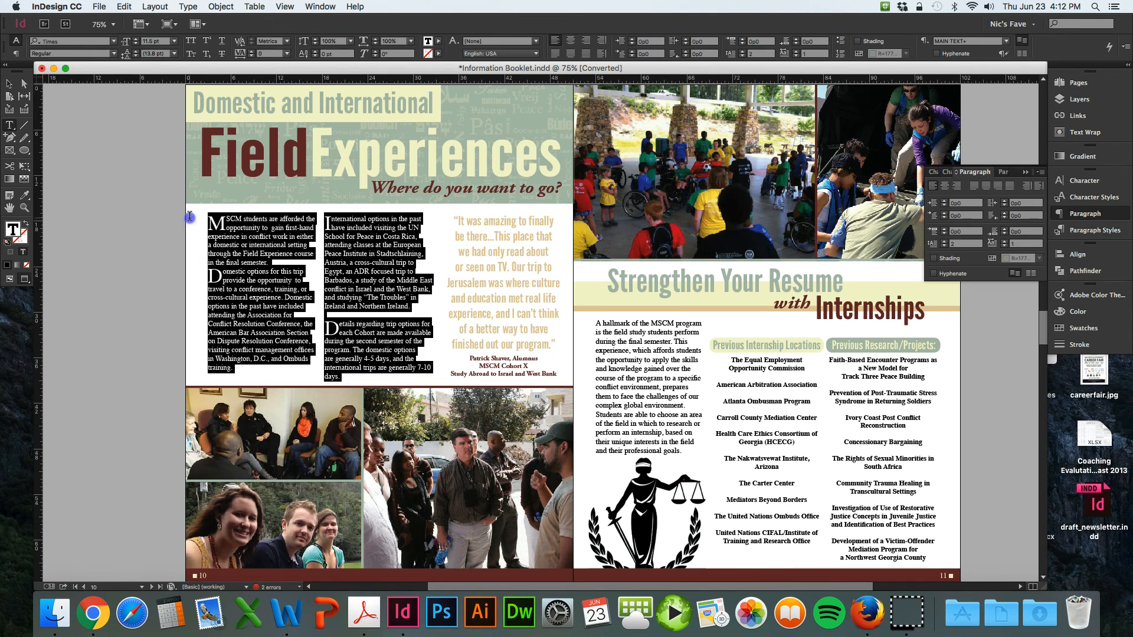
{"action": "left_click", "coordinate": [952, 246]}
{"action": "type", "text": "0"}
{"action": "key", "text": "Return"}
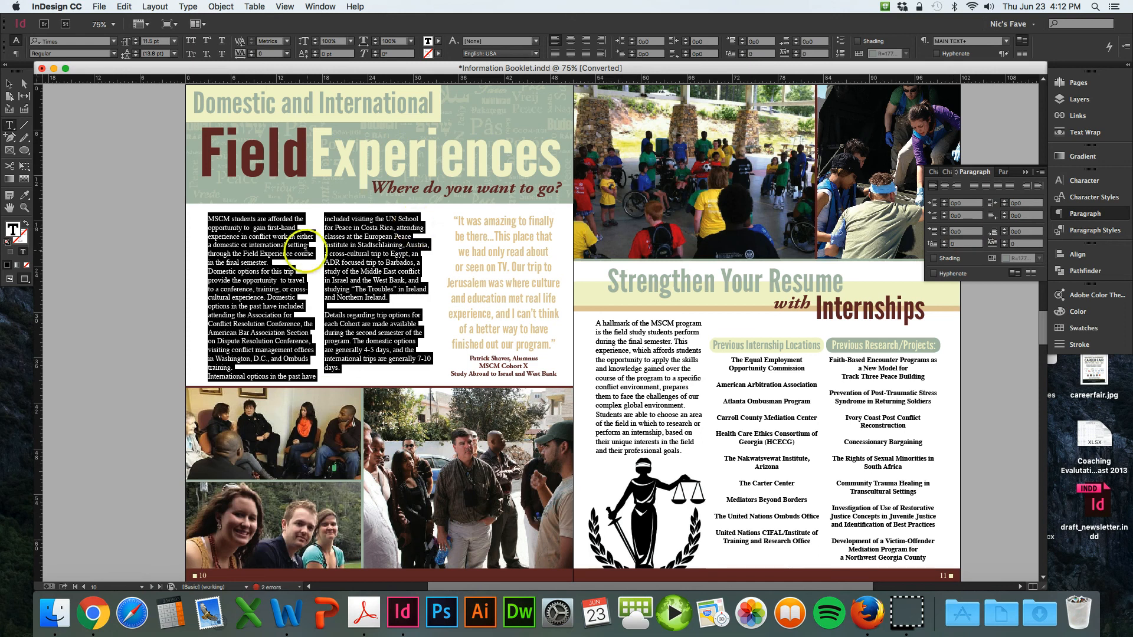
- Select the first paragraph of the first column and give it a drop cap two lines deep
{"action": "left_click", "coordinate": [275, 263]}
{"action": "left_click_drag", "start_coordinate": [275, 262], "coordinate": [196, 220]}
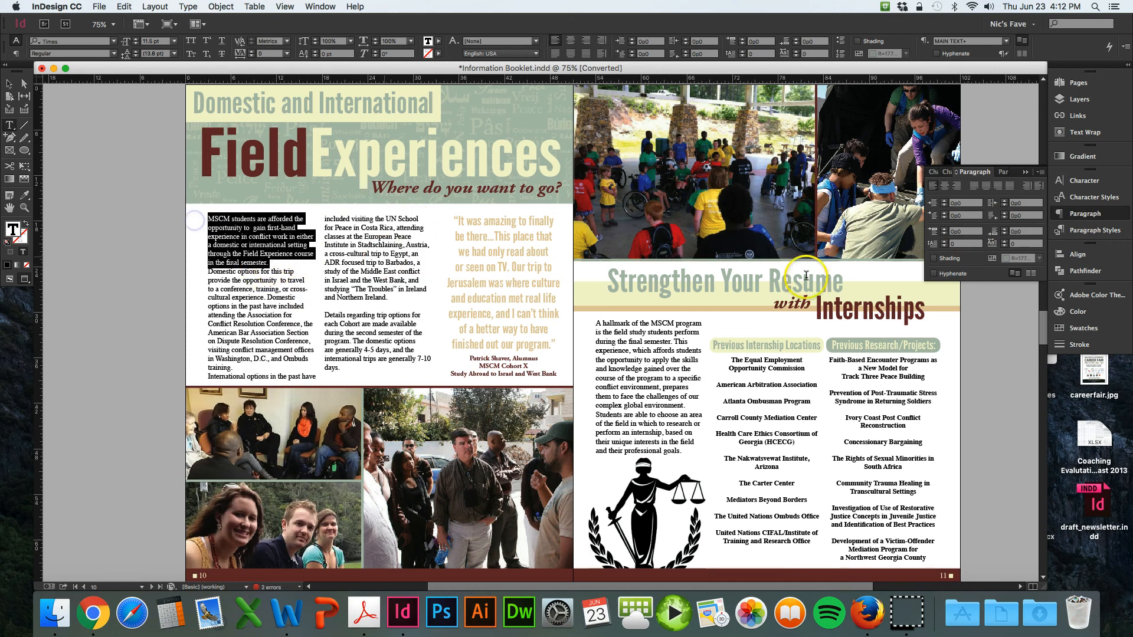
{"action": "left_click", "coordinate": [956, 244]}
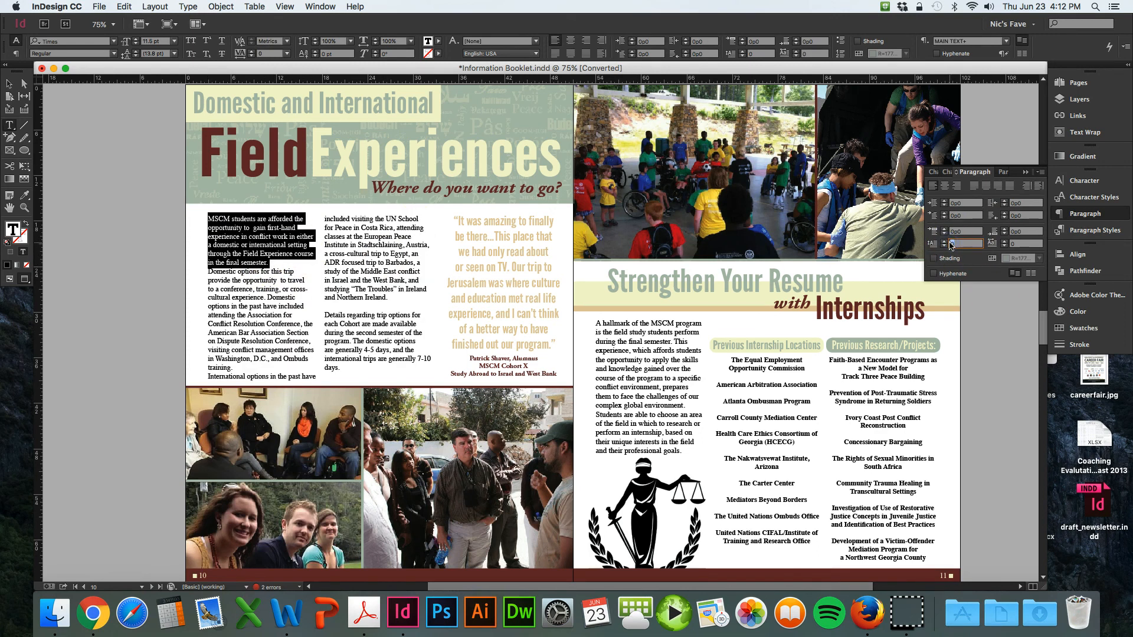
{"action": "type", "text": "2"}
{"action": "key", "text": "Return"}
- Insert an empty line between the first and second paragraphs in the first column
{"action": "left_click", "coordinate": [207, 272]}
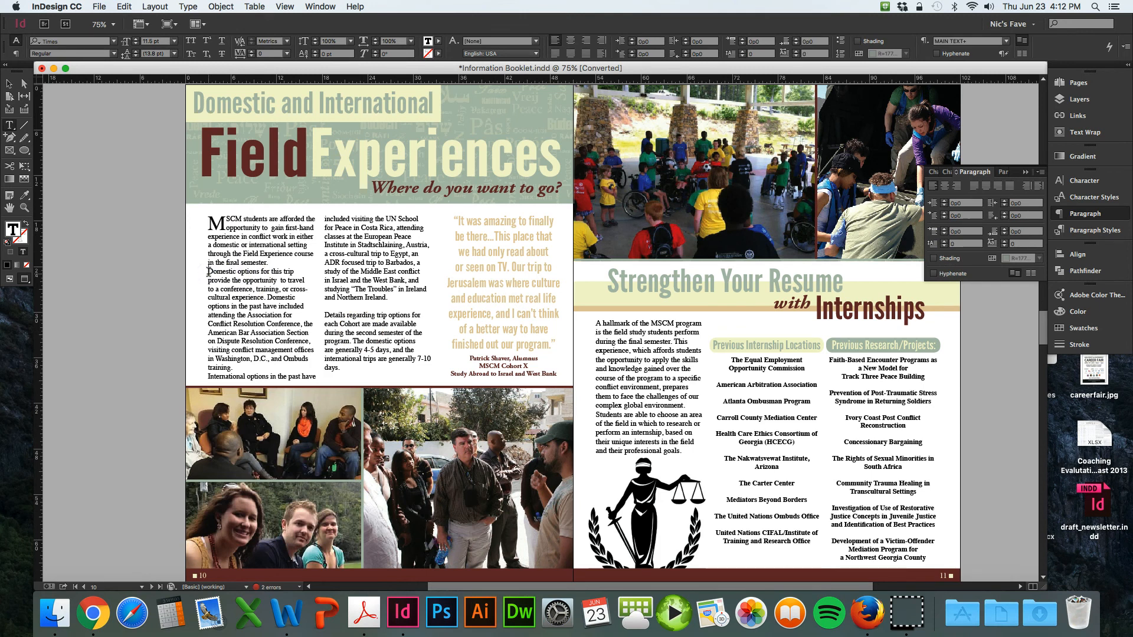
{"action": "key", "text": "Return"}
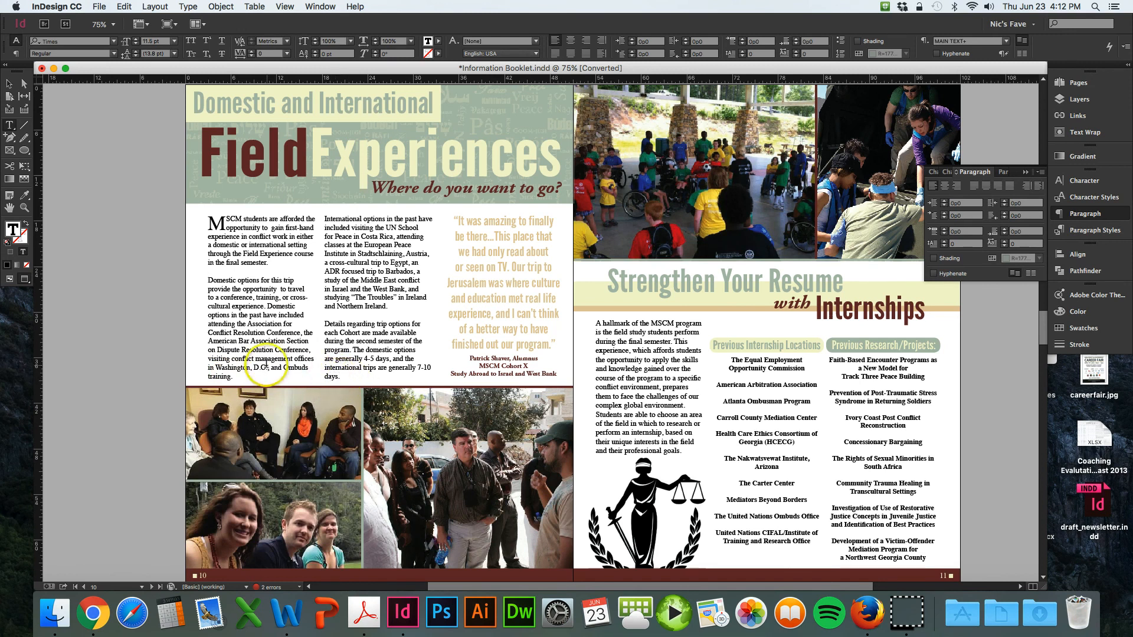
- Try reducing the horizontal scale of the second paragraph, then restore it to 100%
{"action": "left_click_drag", "start_coordinate": [232, 376], "coordinate": [196, 281]}
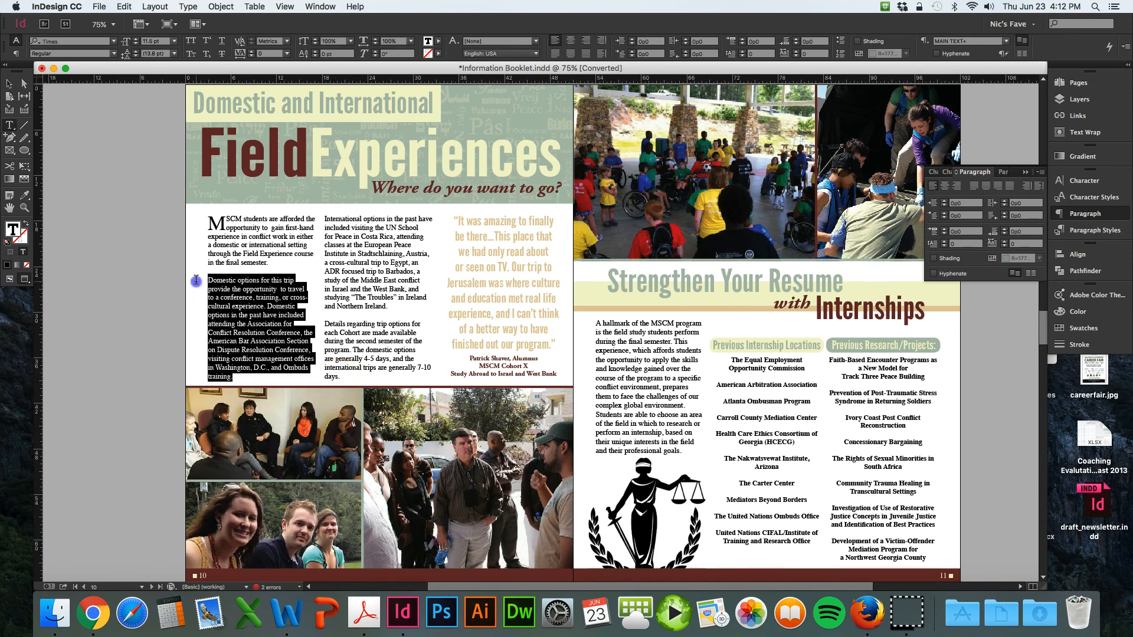
{"action": "left_click", "coordinate": [932, 171]}
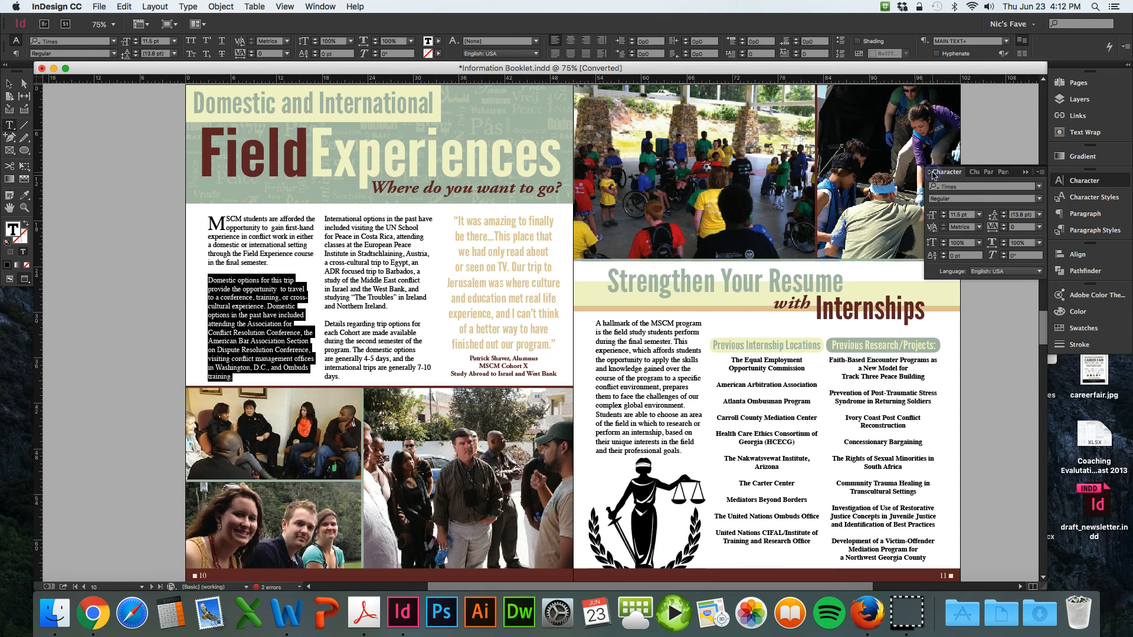
{"action": "left_click", "coordinate": [1004, 245]}
{"action": "left_click", "coordinate": [1004, 246]}
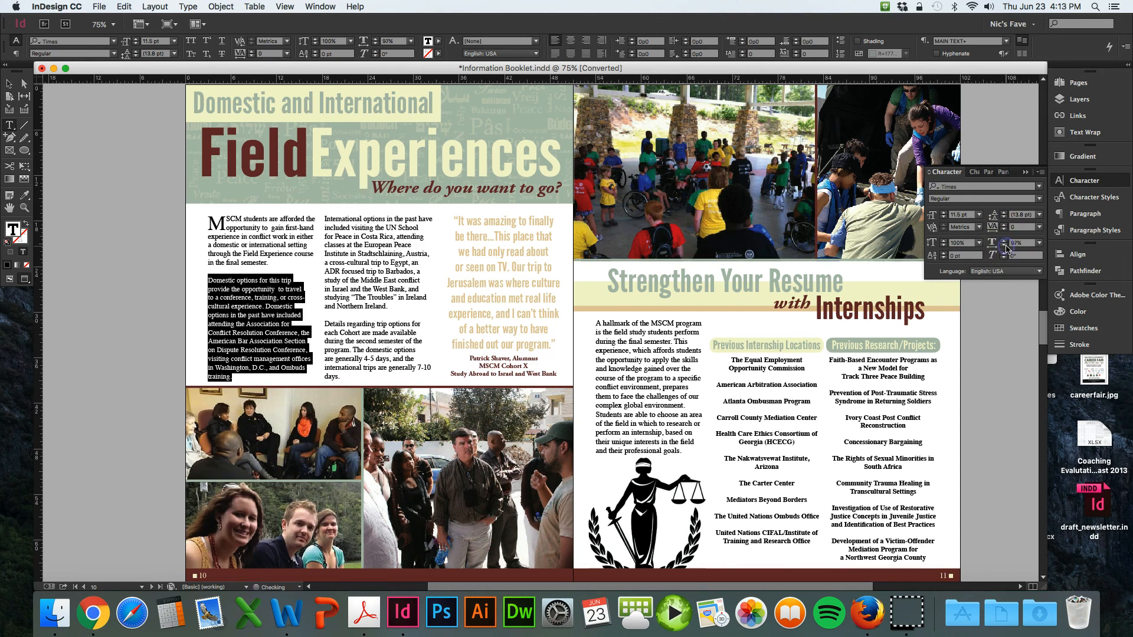
{"action": "left_click", "coordinate": [1004, 246]}
{"action": "left_click", "coordinate": [1004, 246]}
{"action": "left_click", "coordinate": [1004, 246]}
{"action": "left_click", "coordinate": [1004, 246]}
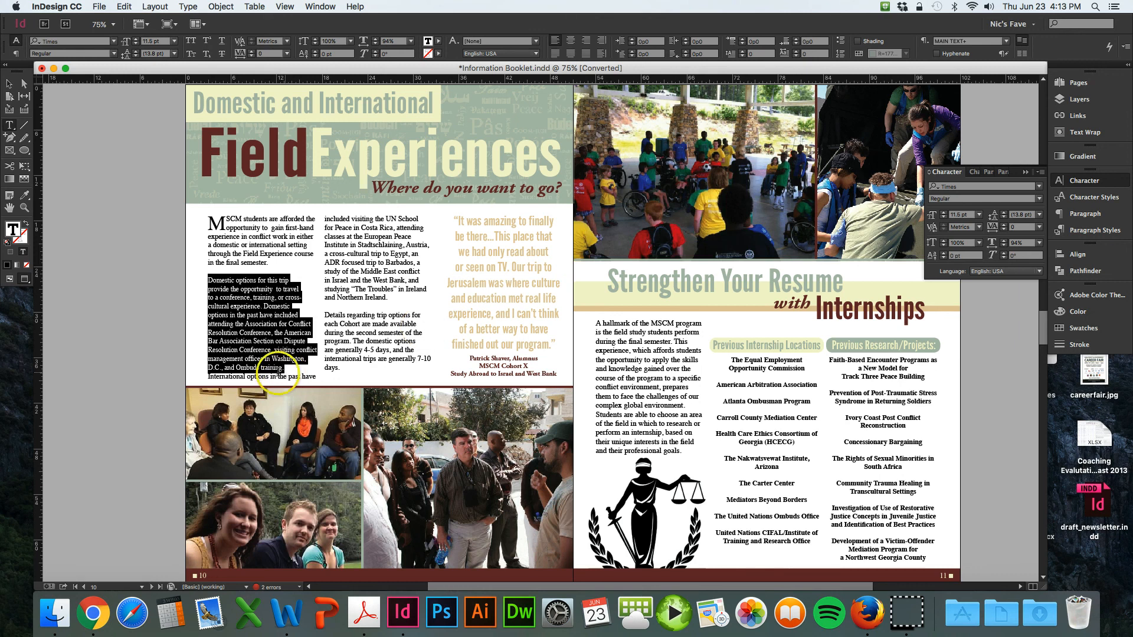
{"action": "left_click", "coordinate": [1012, 244]}
{"action": "type", "text": "100"}
{"action": "key", "text": "Return"}
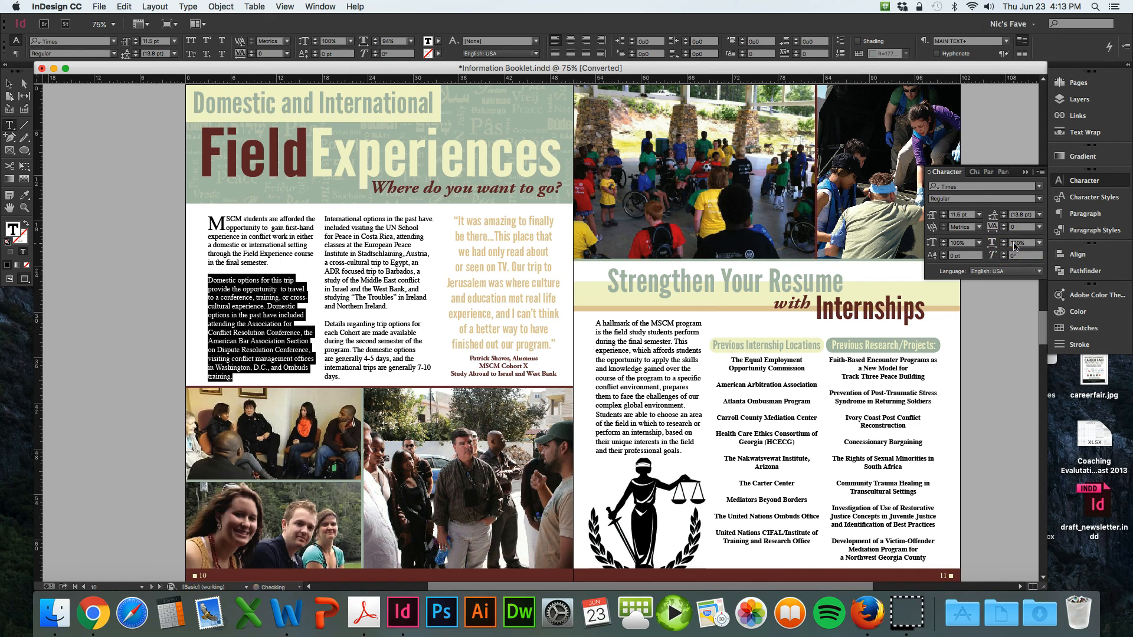
- Select all body text in both Field Experiences columns and set its font size to 11 pt
{"action": "left_click", "coordinate": [955, 216]}
{"action": "left_click_drag", "start_coordinate": [341, 377], "coordinate": [208, 218]}
{"action": "left_click", "coordinate": [958, 216]}
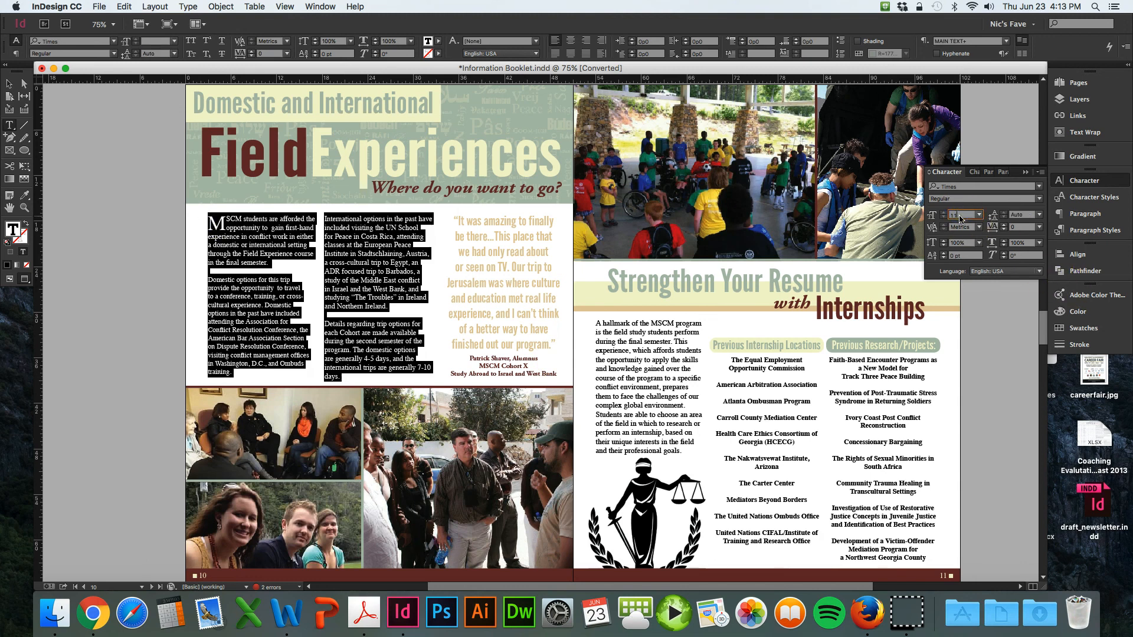
{"action": "type", "text": "11"}
{"action": "key", "text": "Return"}
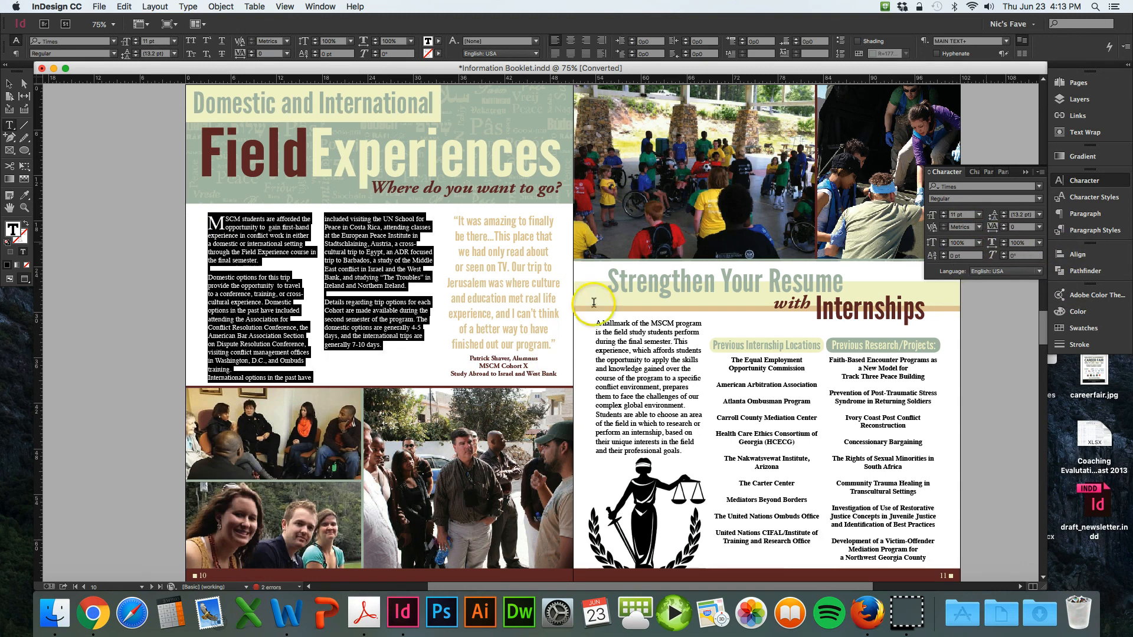
- Add an empty line after the second paragraph to push the third paragraph into the second column
{"action": "left_click", "coordinate": [242, 366]}
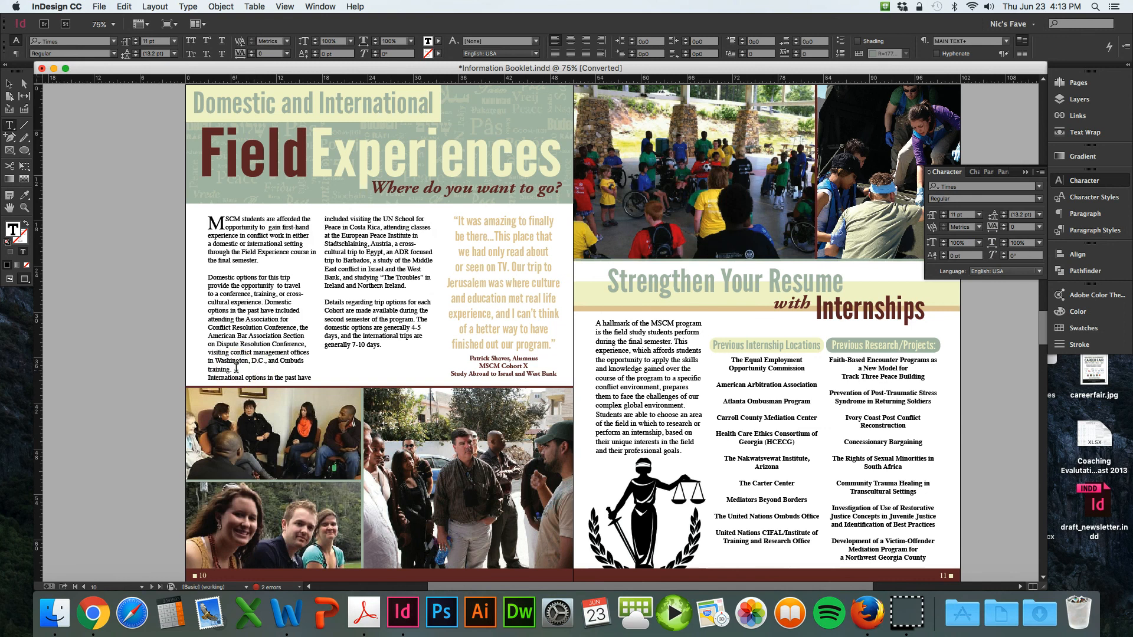
{"action": "key", "text": "Return"}
- Select the second paragraph in the first column and reduce its horizontal scale to 96%
{"action": "left_click_drag", "start_coordinate": [236, 369], "coordinate": [201, 282]}
{"action": "left_click_drag", "start_coordinate": [227, 377], "coordinate": [191, 274]}
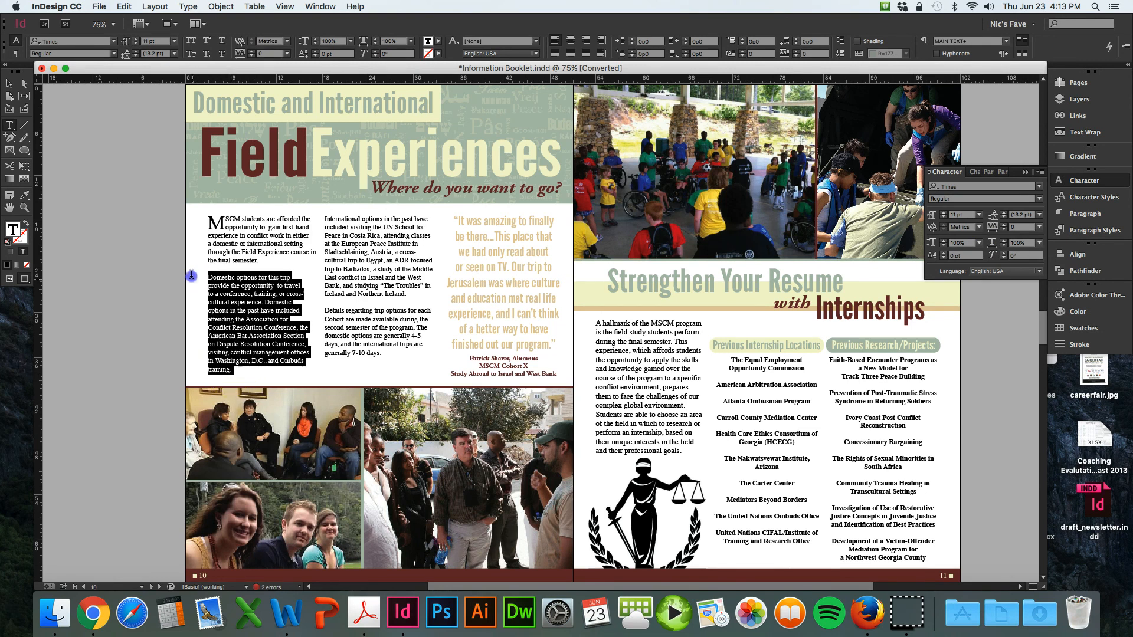
{"action": "left_click", "coordinate": [1004, 246]}
{"action": "left_click", "coordinate": [1004, 245]}
{"action": "left_click", "coordinate": [1003, 245]}
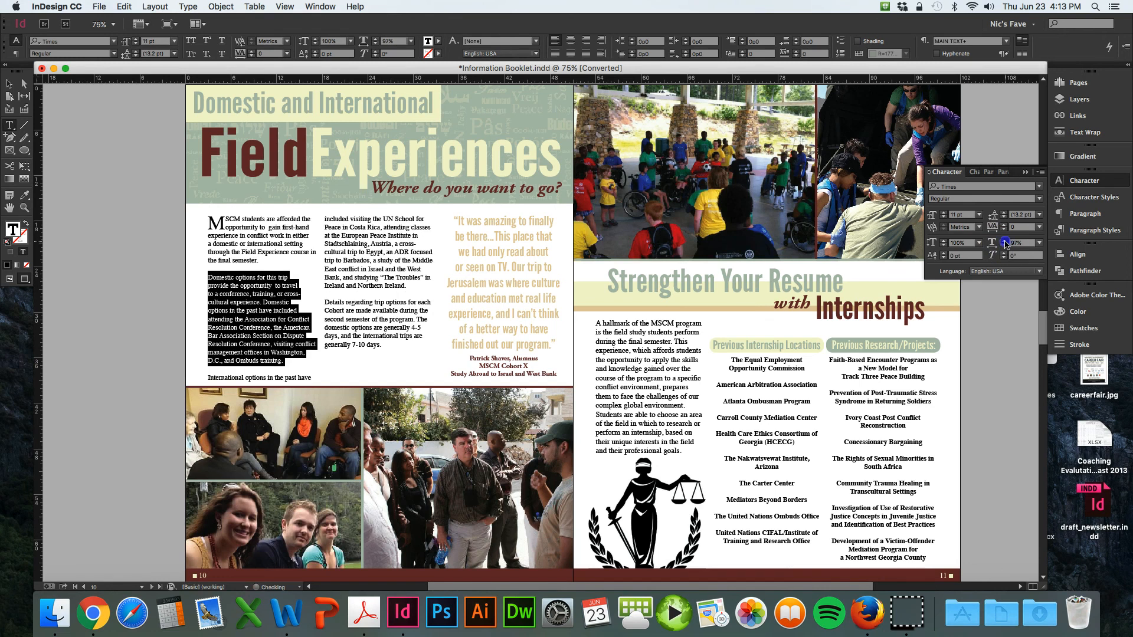
{"action": "left_click", "coordinate": [1003, 240]}
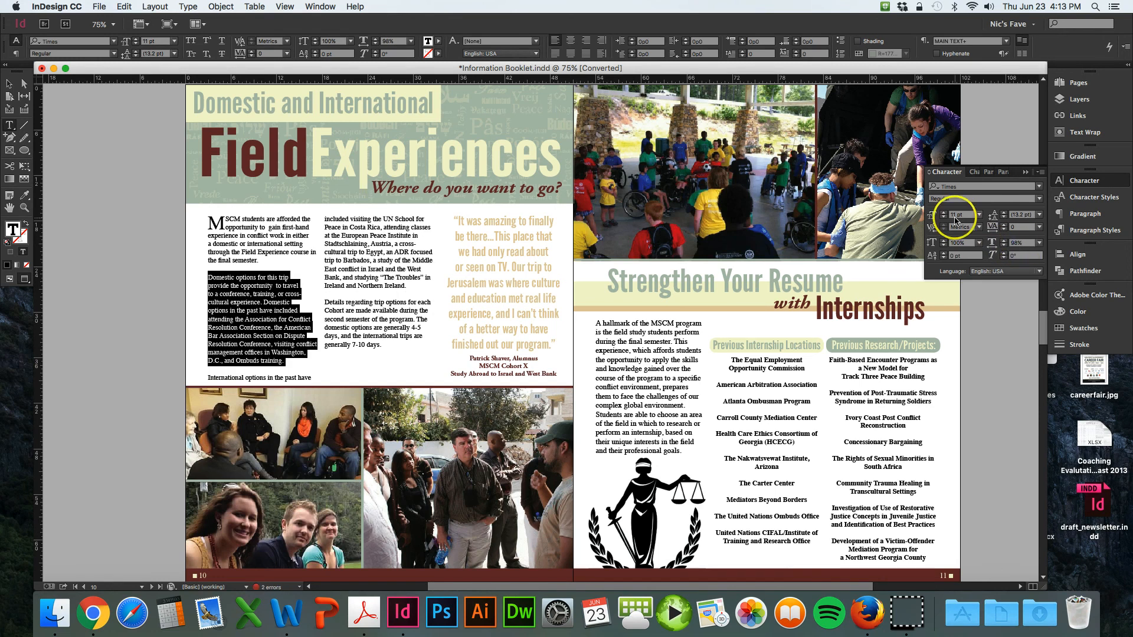
- Add another empty line after the second paragraph so the third paragraph moves to the second column
{"action": "left_click", "coordinate": [316, 335]}
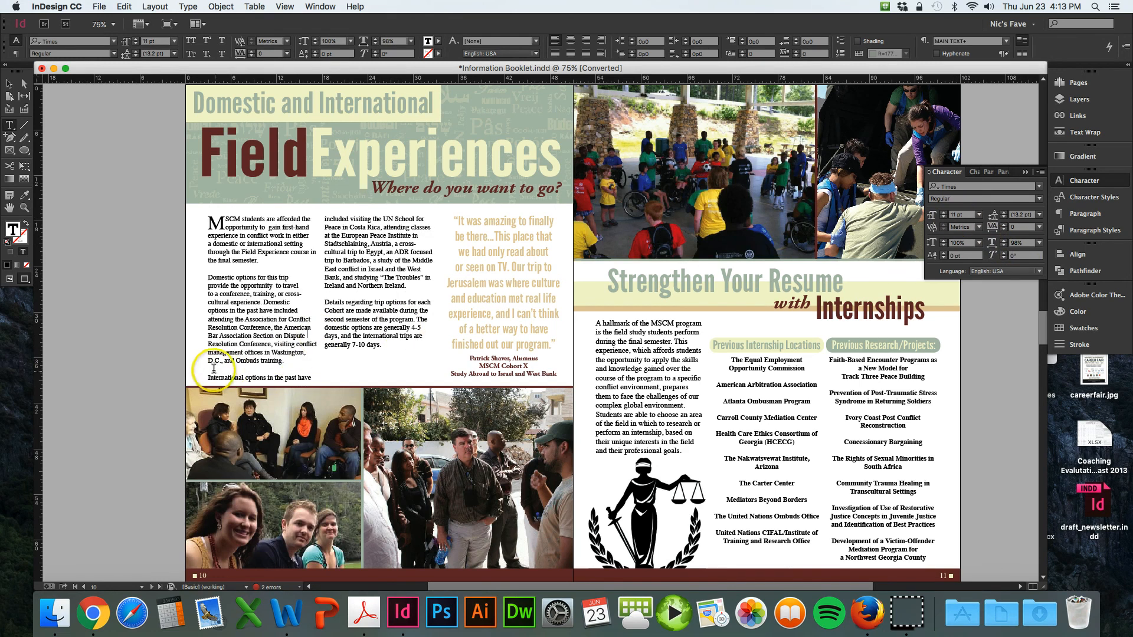
{"action": "left_click", "coordinate": [289, 355]}
{"action": "key", "text": "Return"}
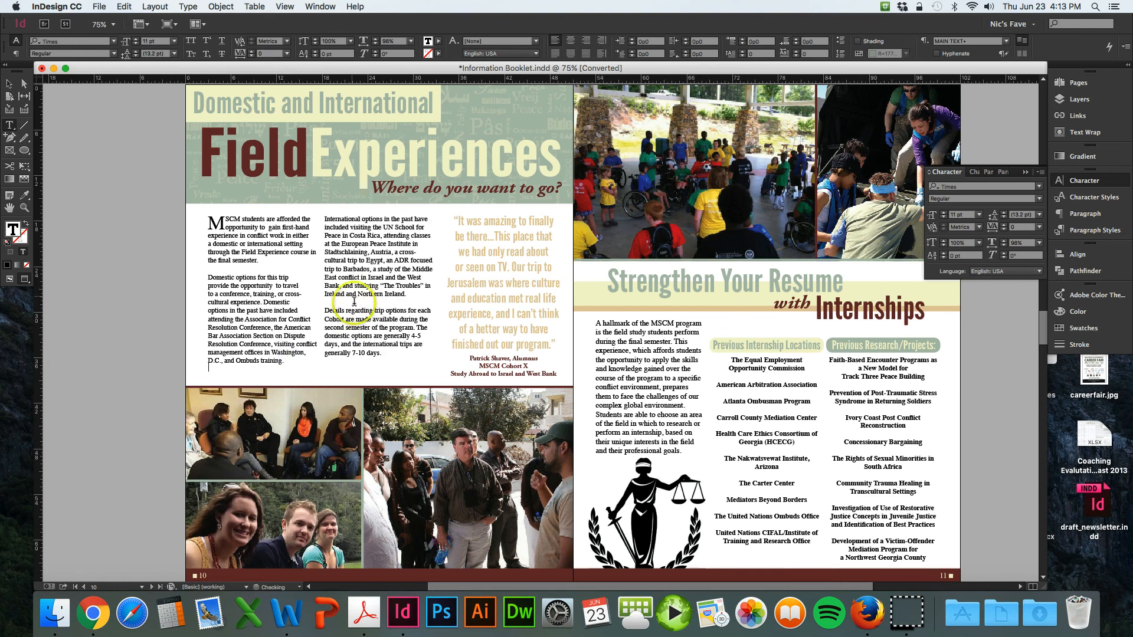